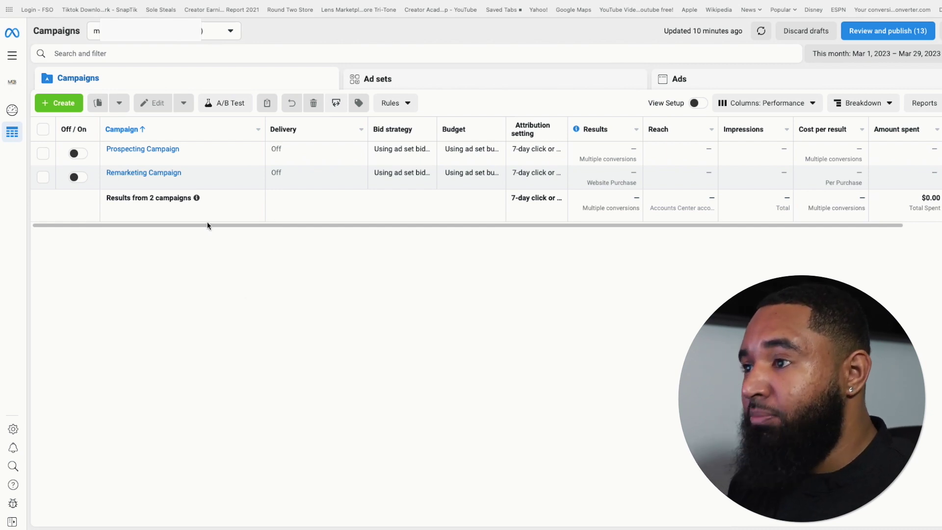
- Glance at the full business tools list, then return to the campaigns table
mouse_move(240, 184)
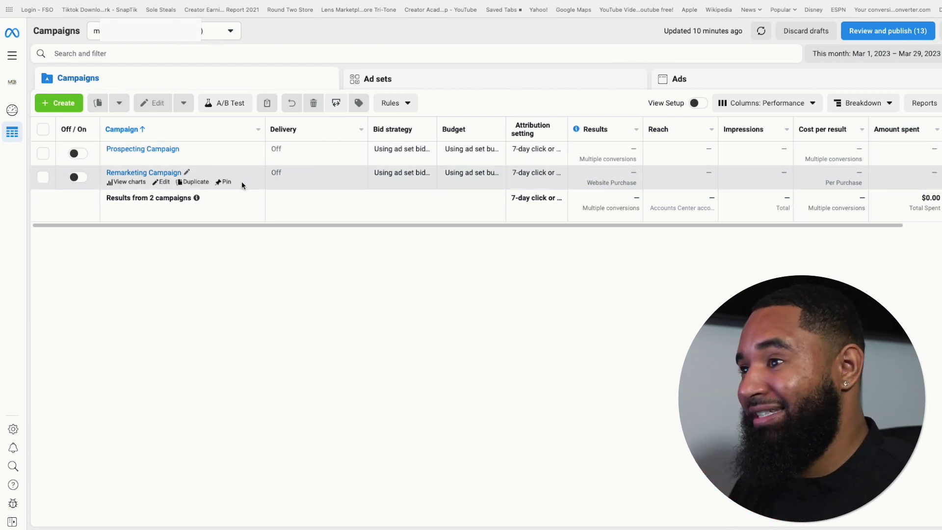
mouse_move(227, 158)
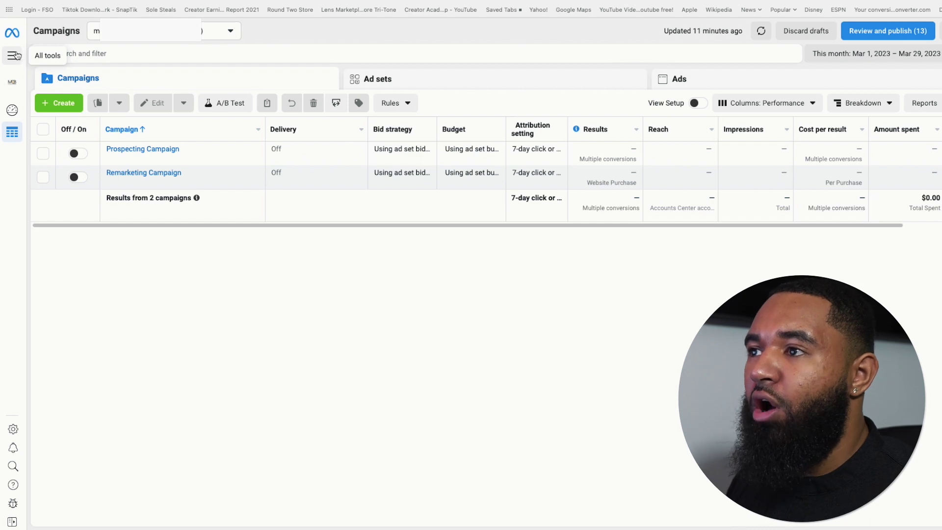
click(13, 56)
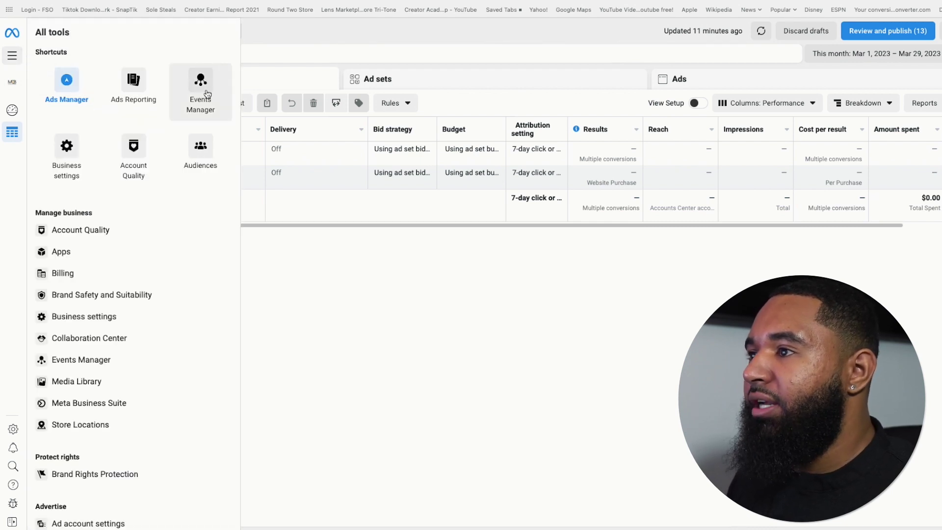
click(414, 372)
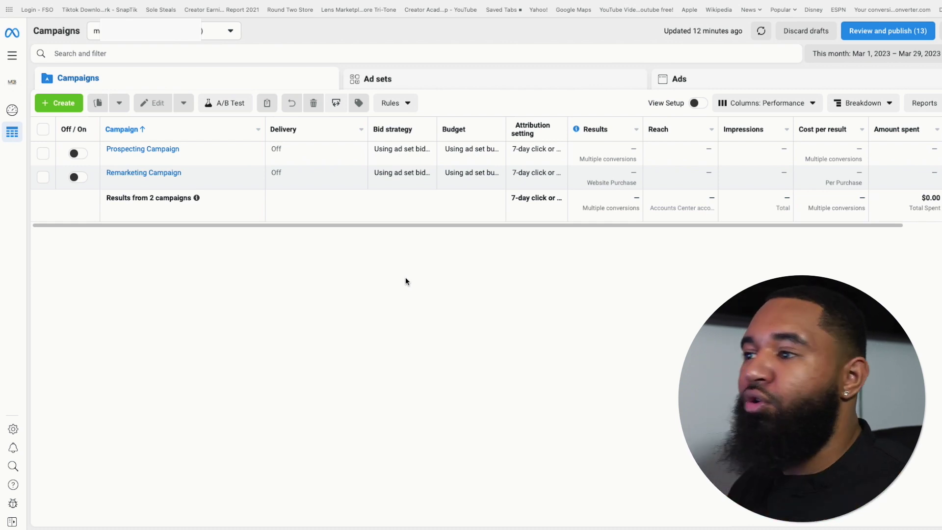
mouse_move(214, 156)
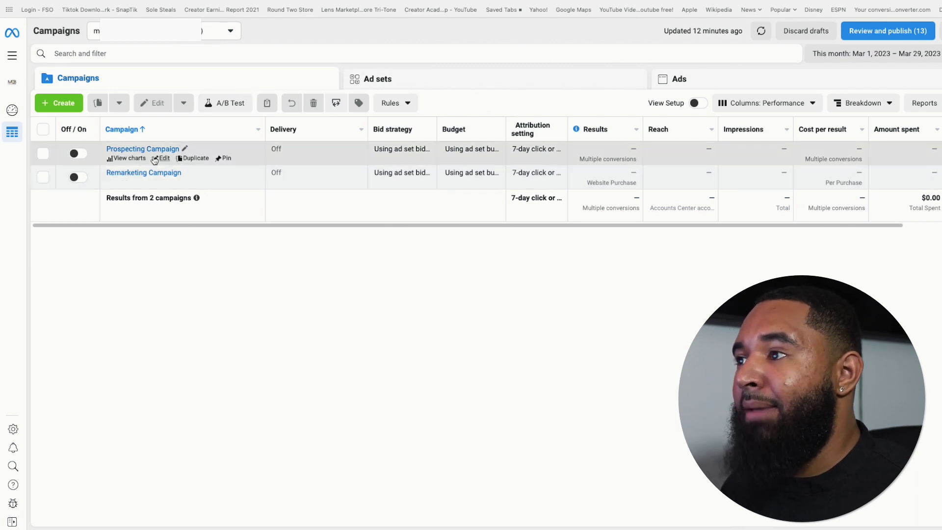
- Review Prospecting Campaign's Auction buying, Sales objective and Advantage campaign budget (off) settings
click(154, 159)
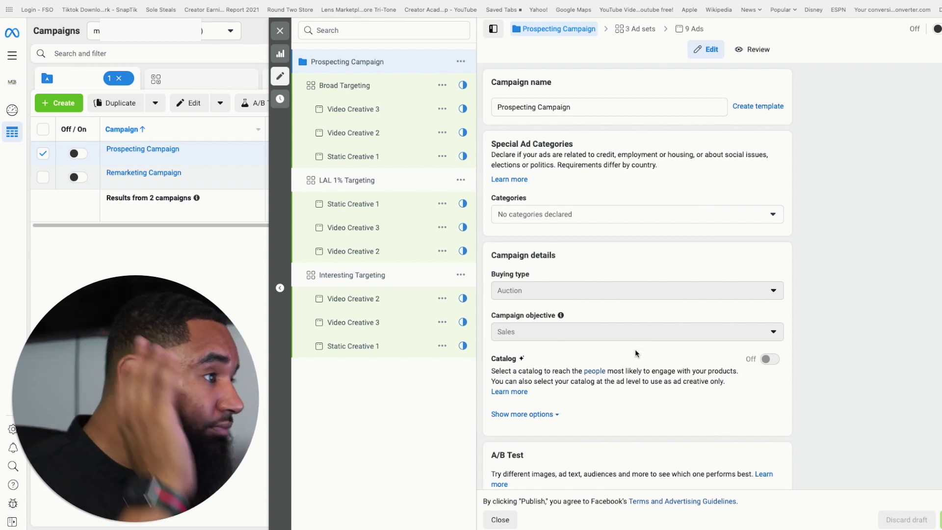
scroll(635, 348, down, 1)
scroll(634, 350, down, 2)
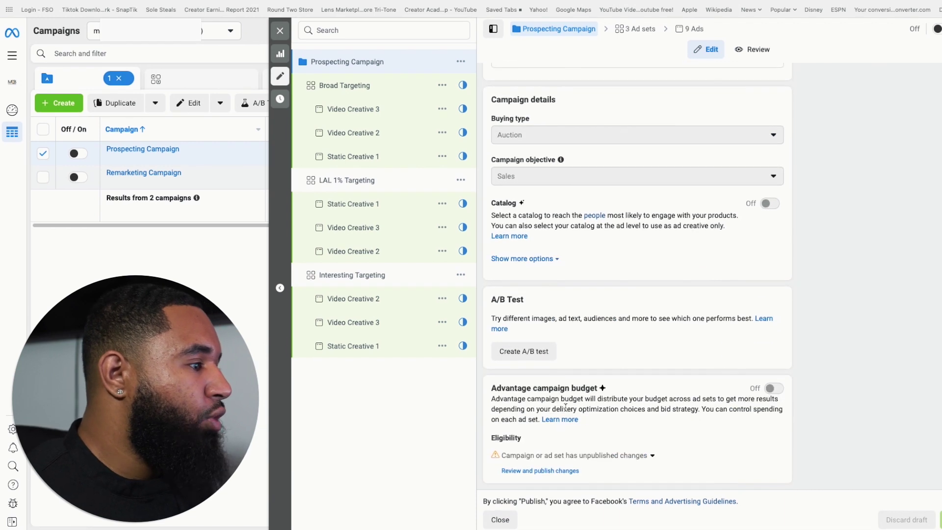
mouse_move(770, 393)
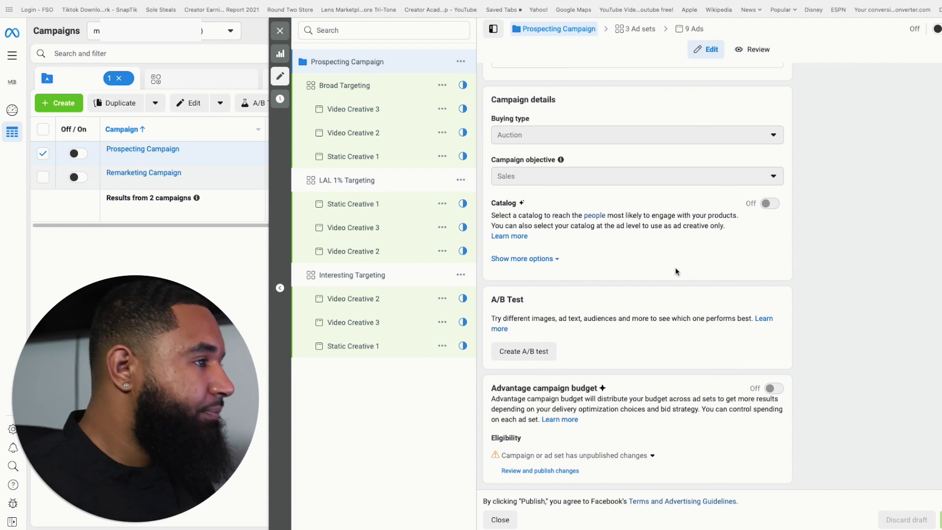
scroll(702, 252, down, 1)
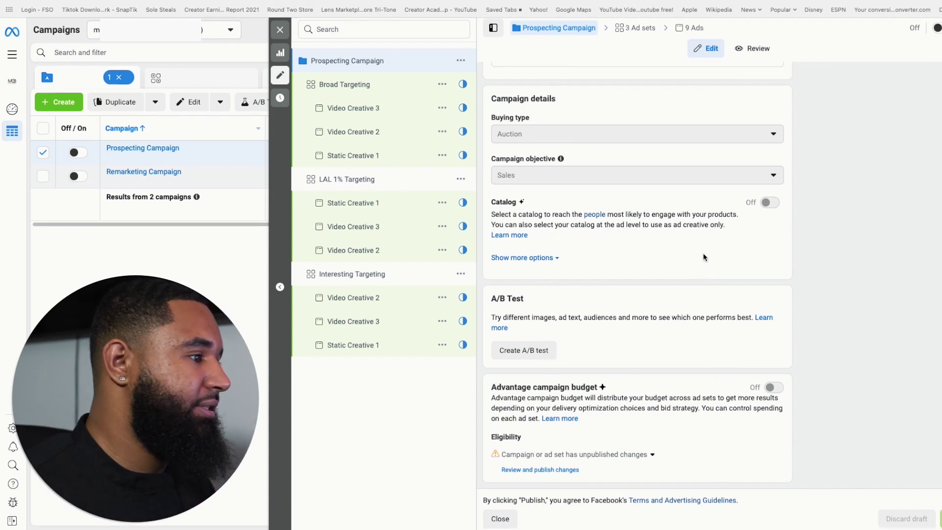
scroll(703, 254, up, 3)
scroll(697, 252, down, 3)
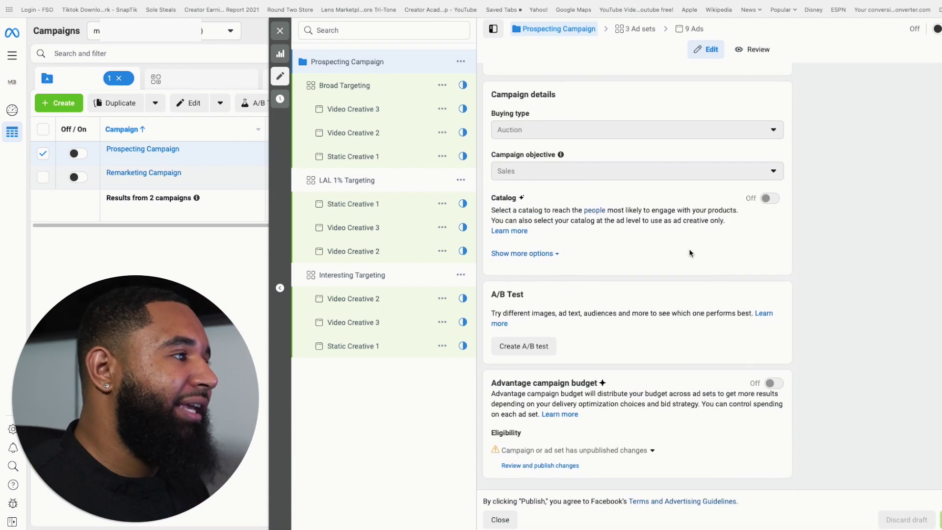
scroll(689, 253, up, 1)
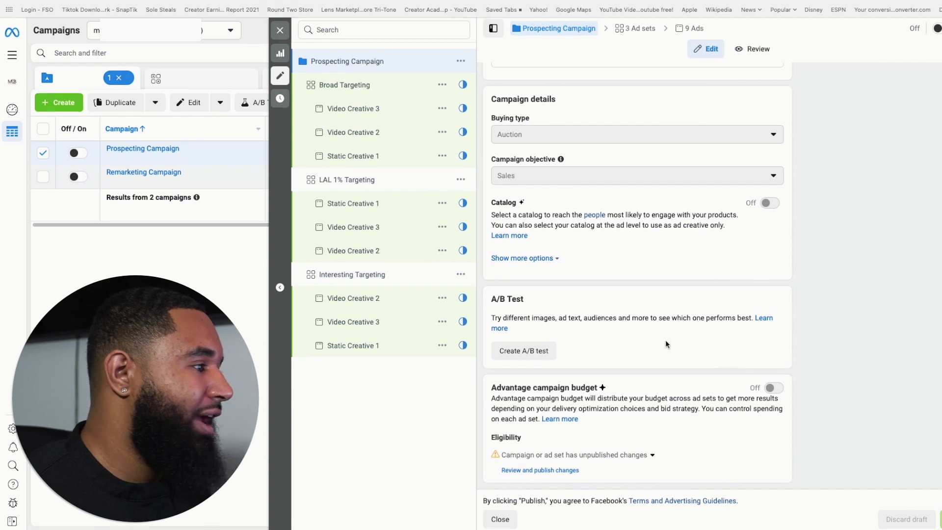
scroll(651, 239, up, 1)
scroll(651, 239, down, 1)
scroll(652, 239, up, 1)
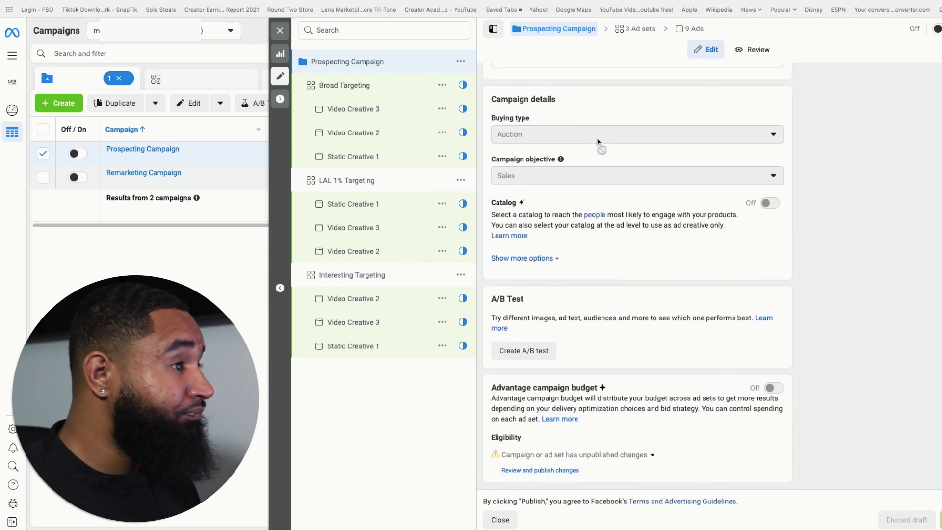
- Browse the Broad Targeting ad set's conversion event options, leaving none selected
click(391, 91)
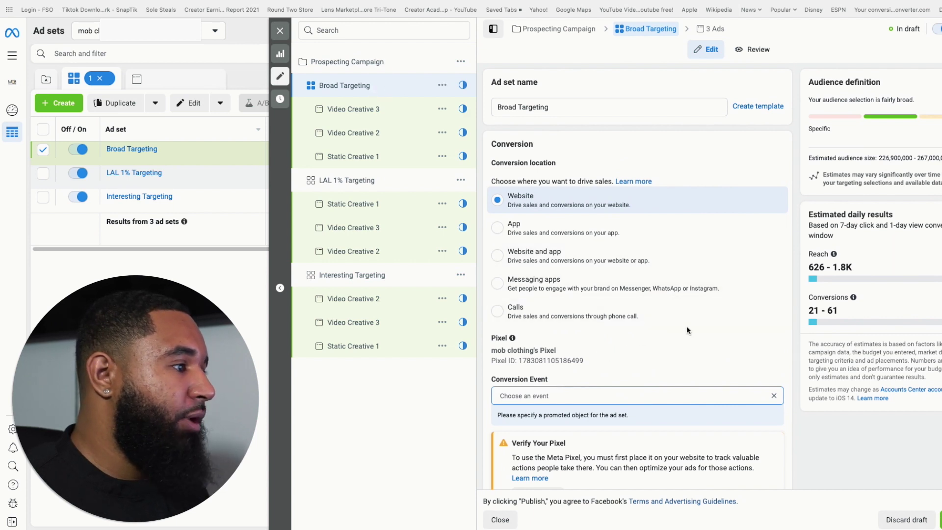
scroll(687, 326, down, 1)
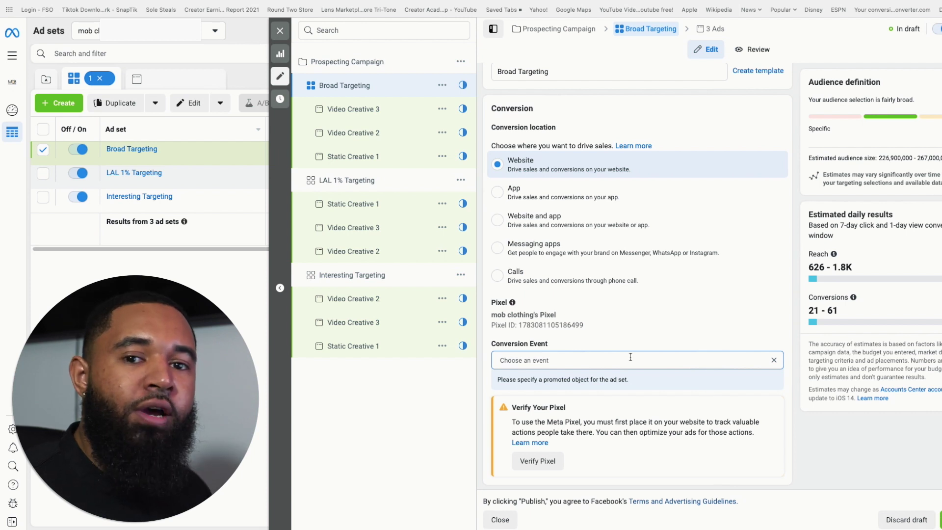
click(630, 357)
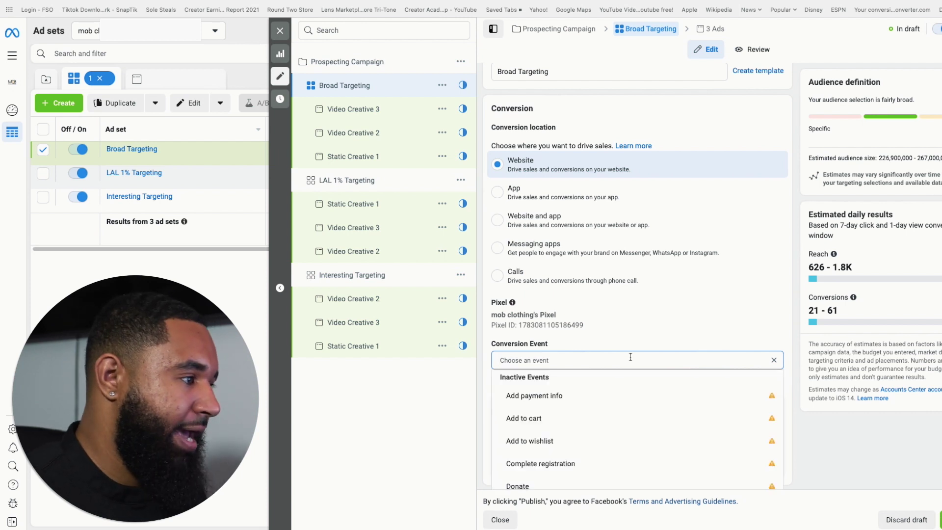
scroll(668, 295, down, 1)
scroll(656, 392, down, 4)
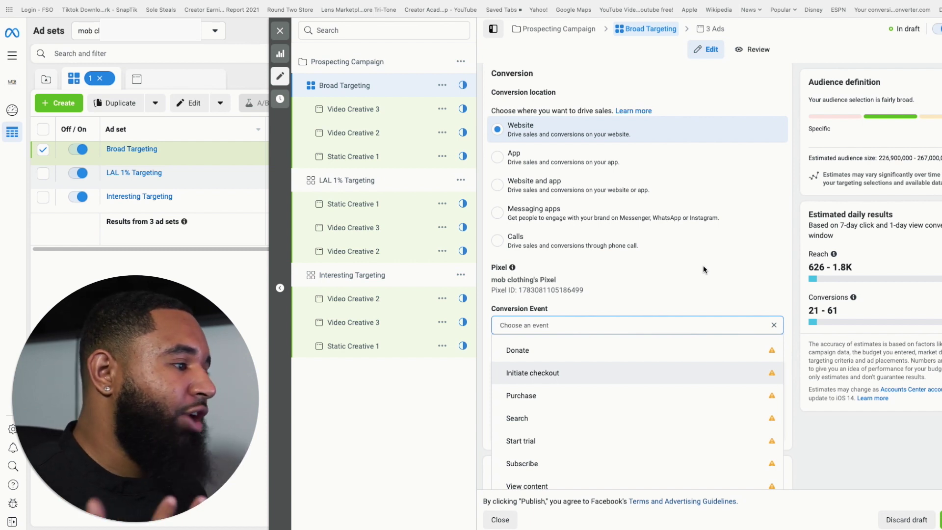
scroll(665, 433, down, 3)
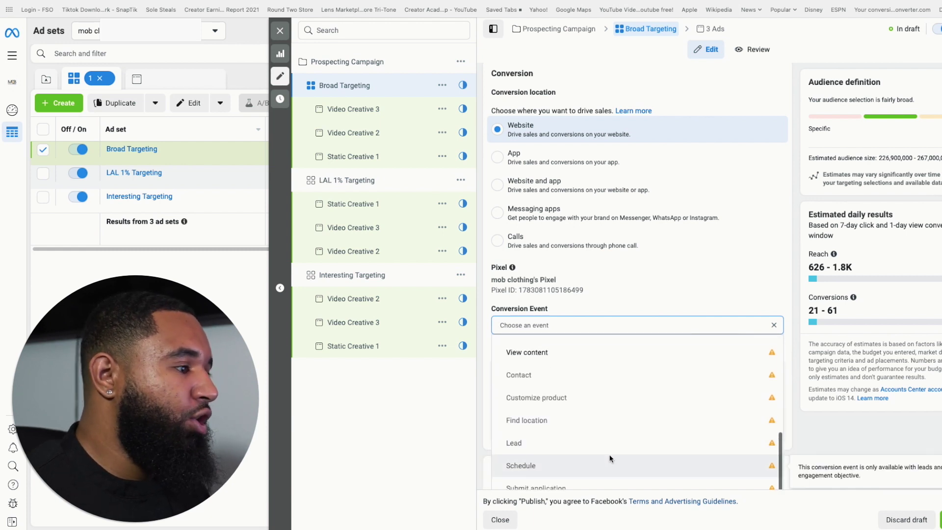
scroll(625, 447, down, 1)
scroll(623, 403, down, 2)
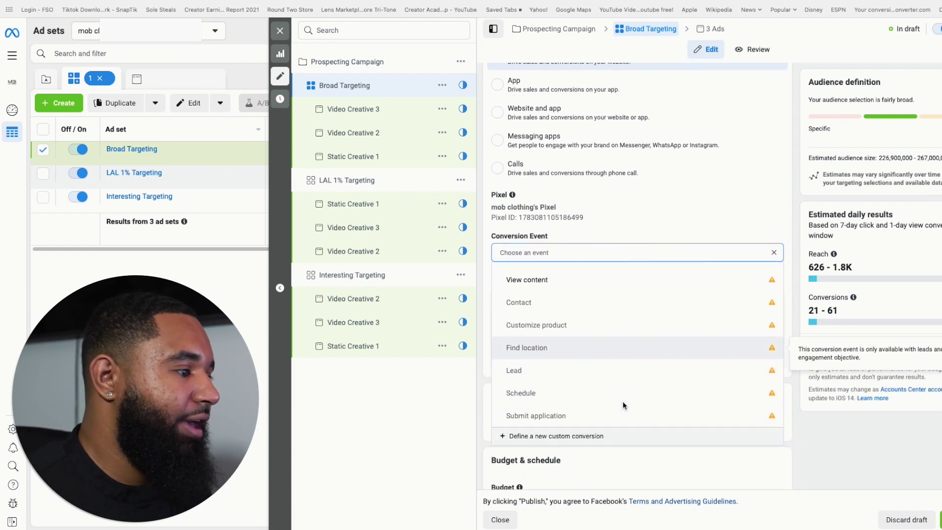
scroll(622, 404, up, 5)
scroll(607, 319, up, 1)
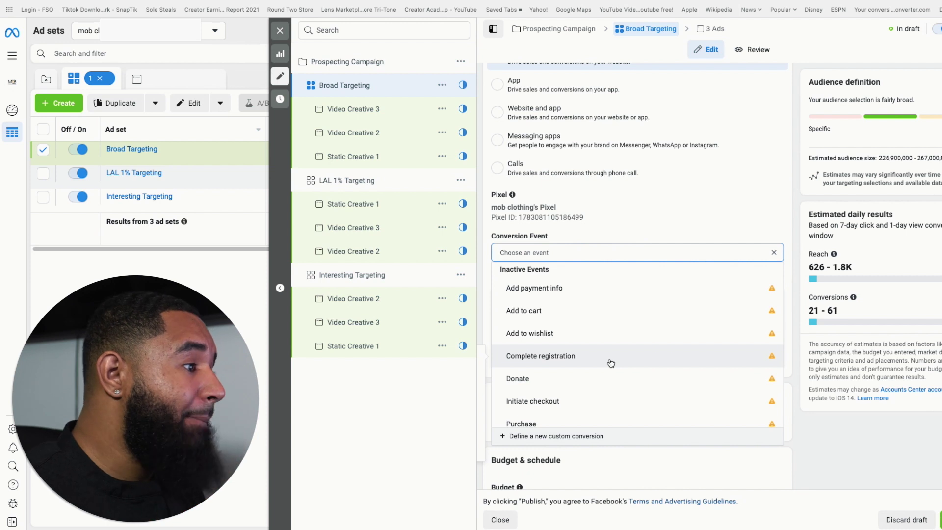
scroll(610, 362, down, 2)
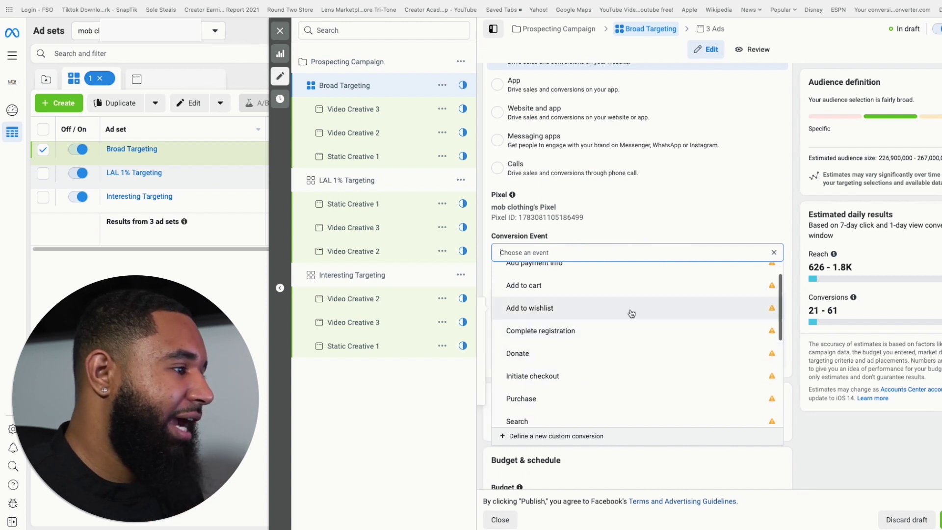
scroll(631, 313, up, 2)
click(652, 207)
scroll(672, 375, down, 3)
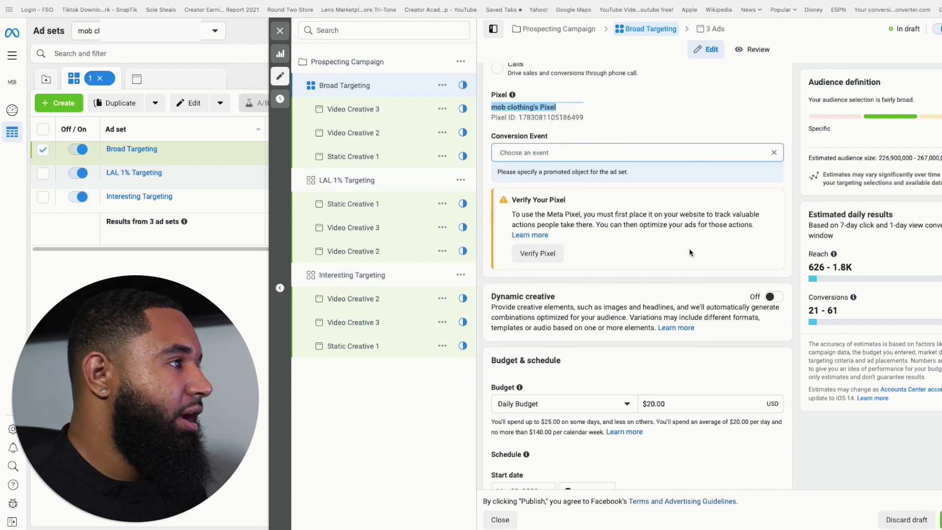
scroll(672, 375, down, 4)
scroll(681, 301, up, 2)
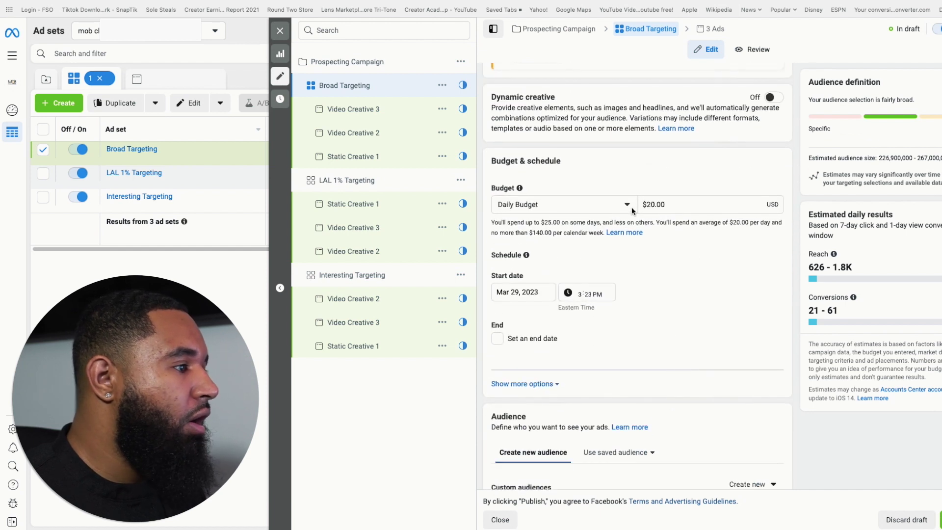
scroll(683, 269, down, 1)
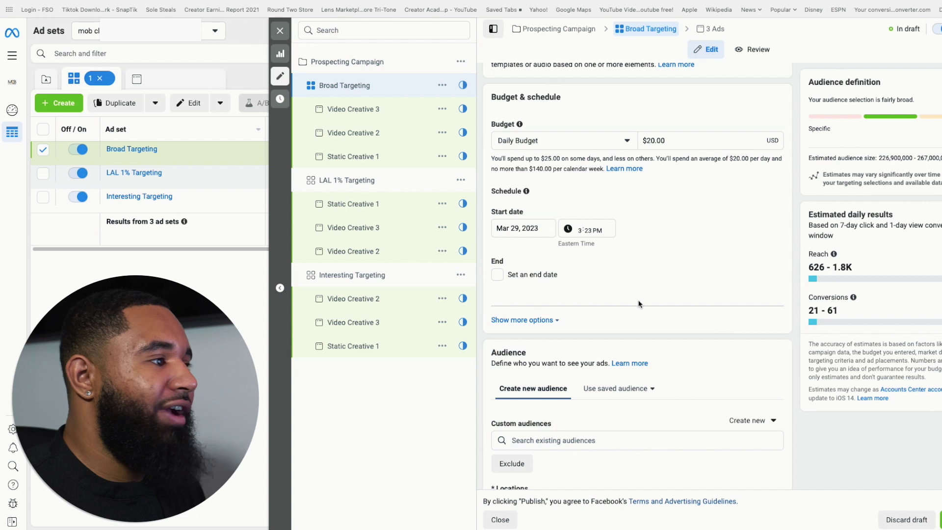
scroll(673, 301, down, 5)
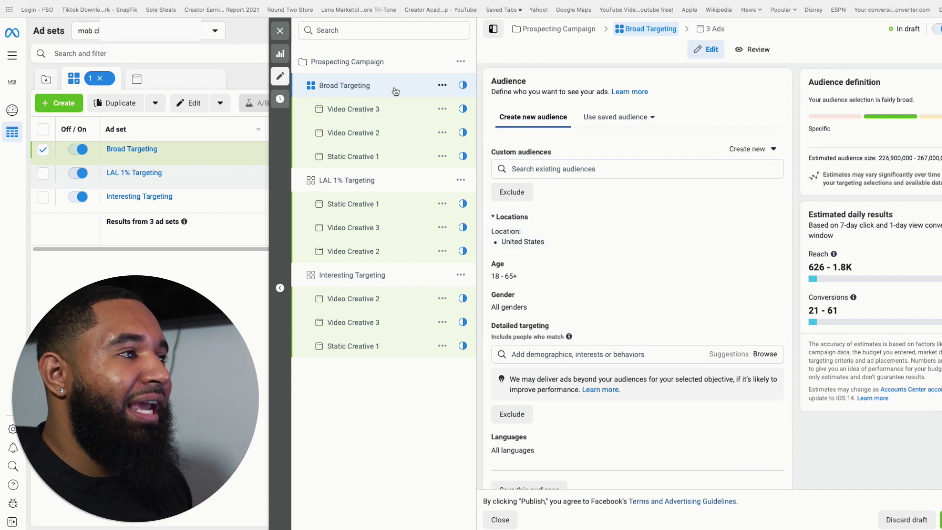
scroll(717, 298, up, 1)
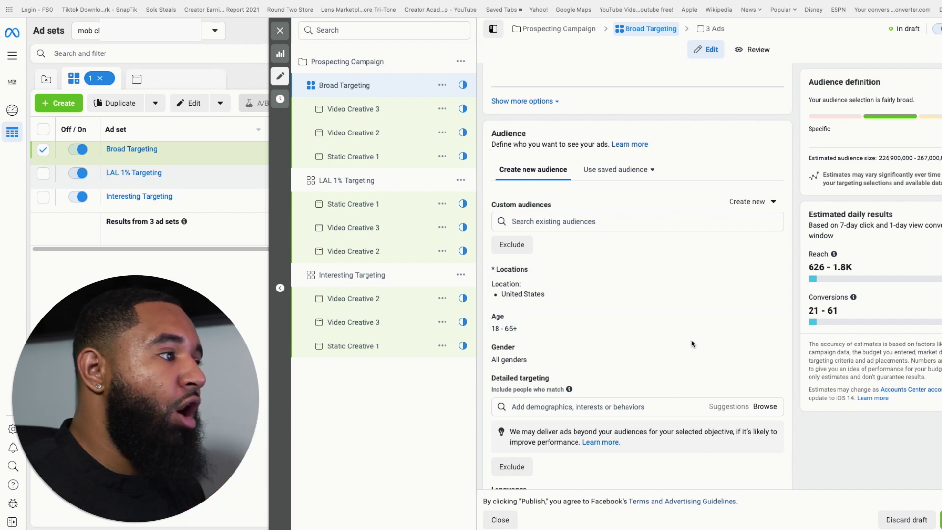
scroll(692, 343, down, 1)
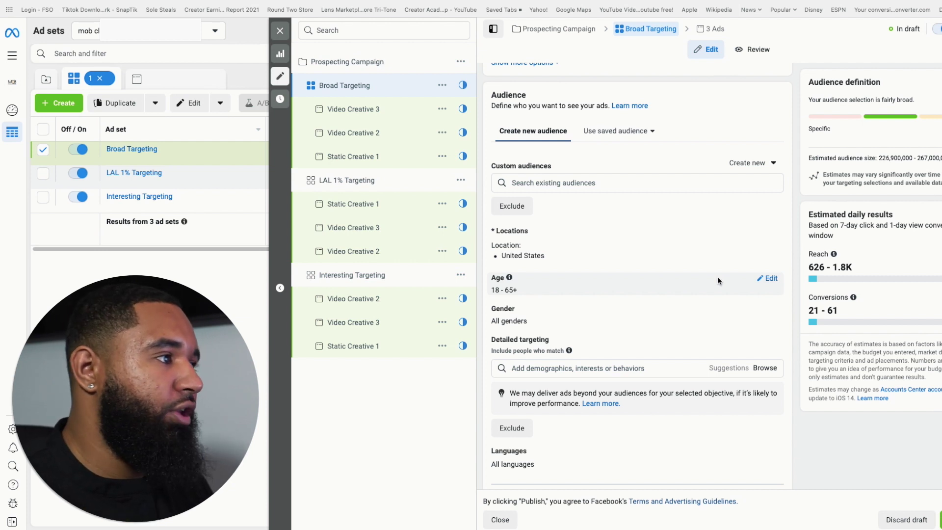
scroll(675, 289, down, 1)
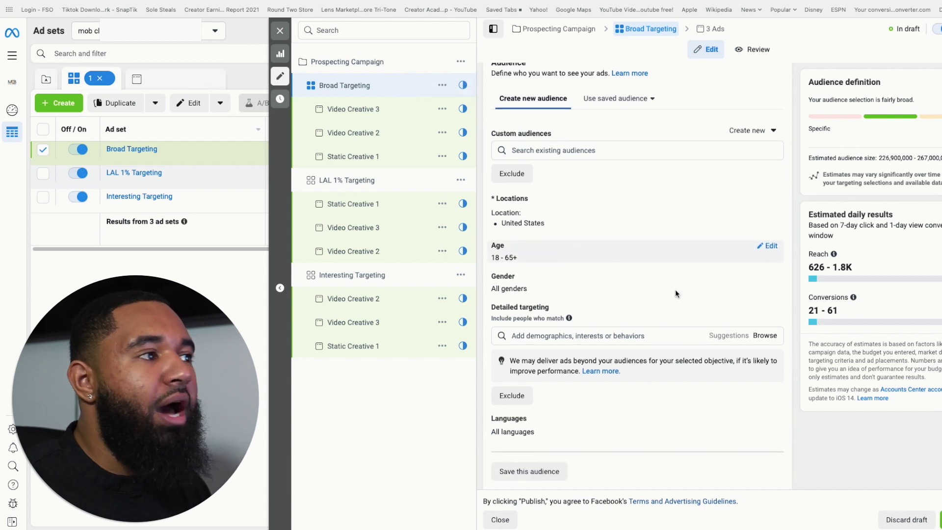
scroll(673, 237, down, 1)
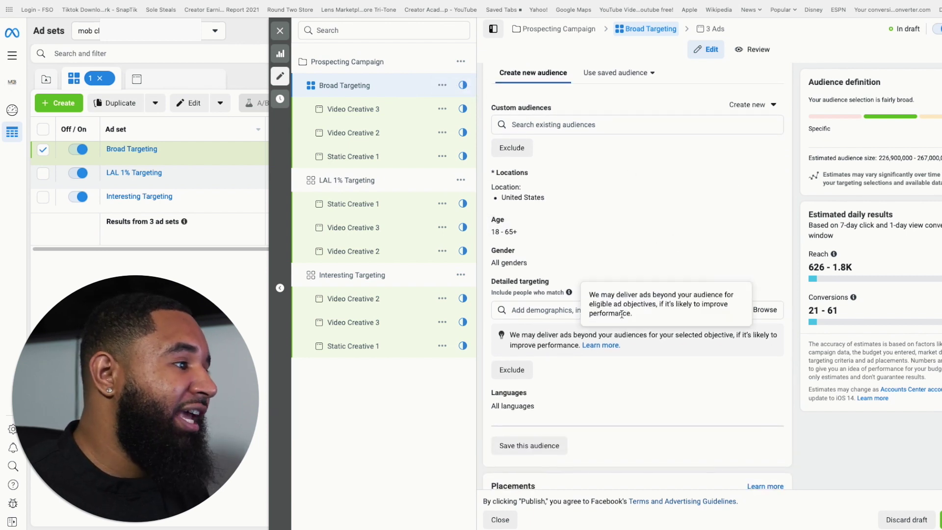
scroll(614, 250, up, 2)
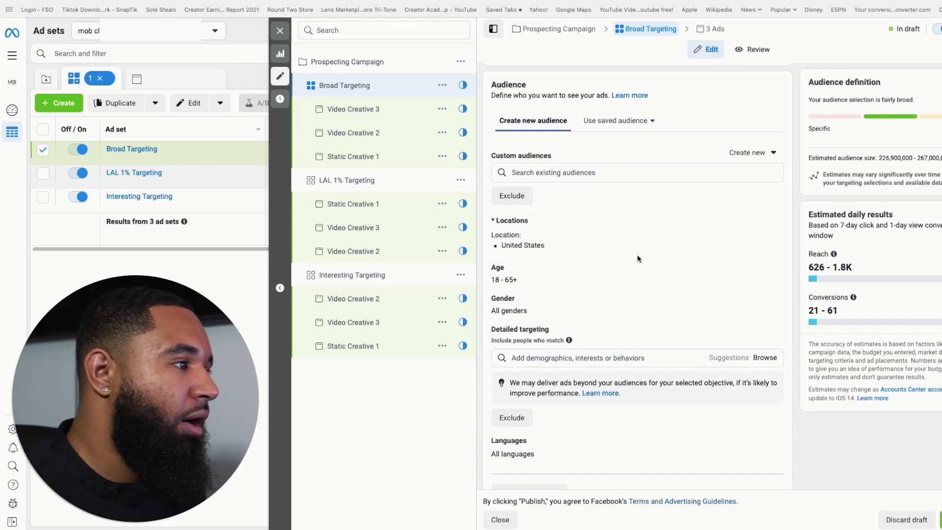
scroll(694, 337, down, 6)
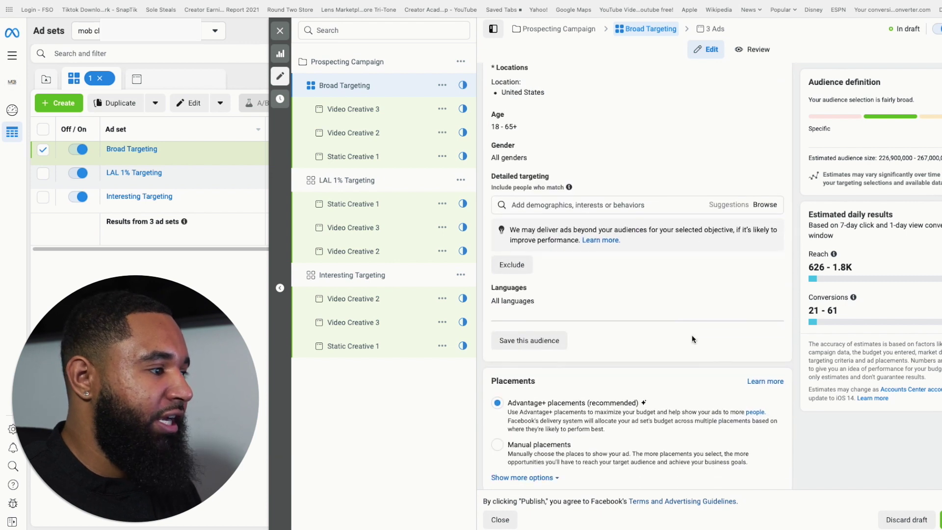
scroll(732, 377, down, 1)
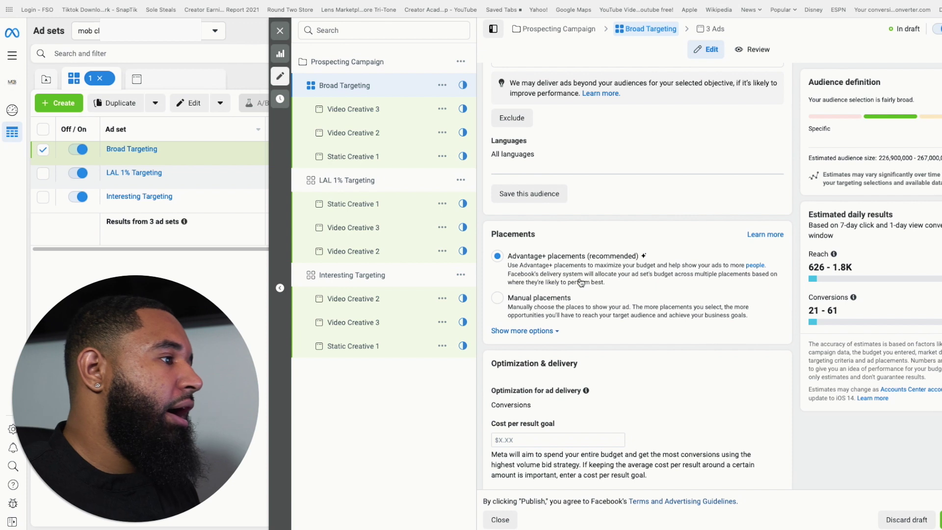
scroll(624, 291, down, 1)
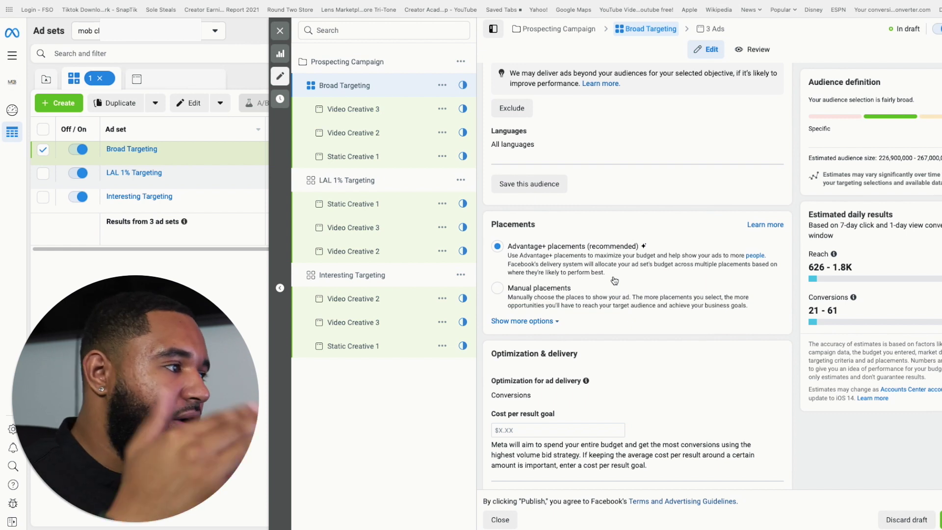
scroll(647, 288, down, 2)
- Use Manual placements for Broad Targeting, with Facebook, Instagram, Audience Network and Messenger checked
click(627, 287)
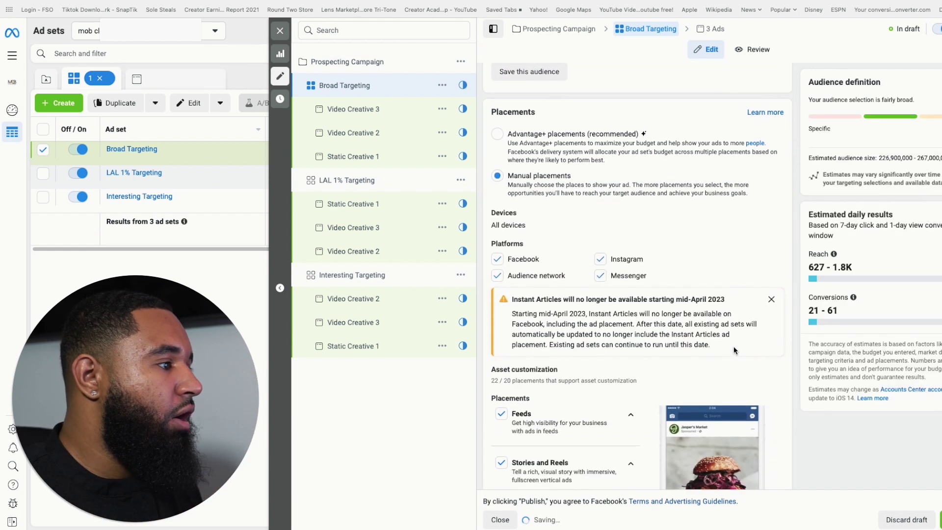
scroll(734, 350, down, 3)
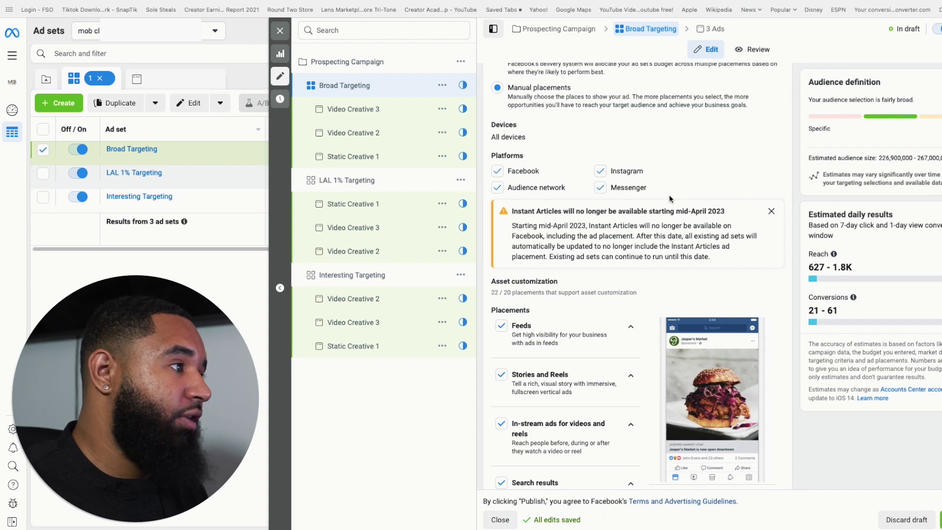
scroll(702, 246, down, 1)
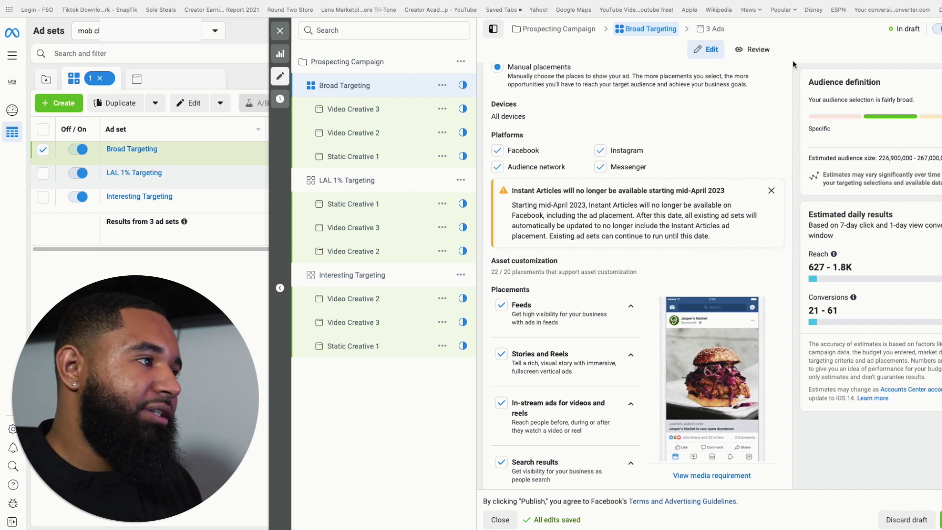
scroll(743, 155, up, 3)
scroll(743, 155, up, 1)
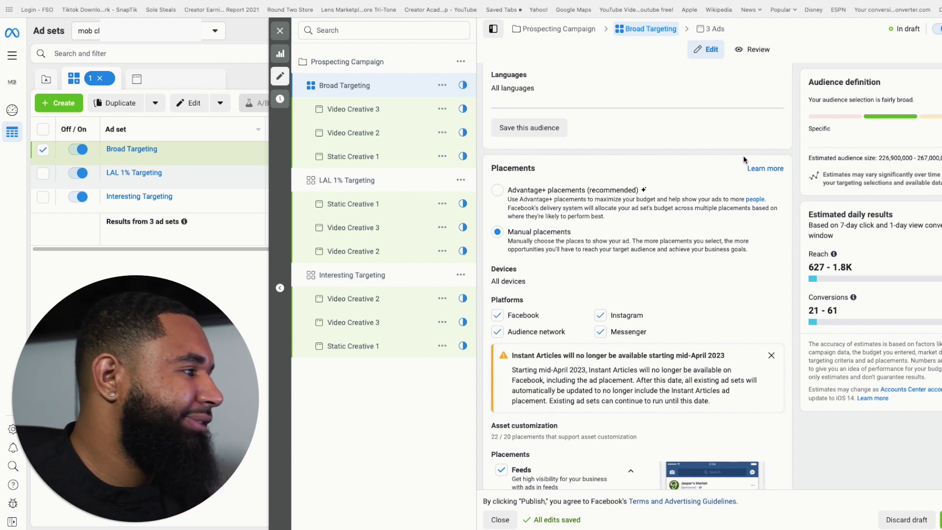
scroll(736, 211, down, 1)
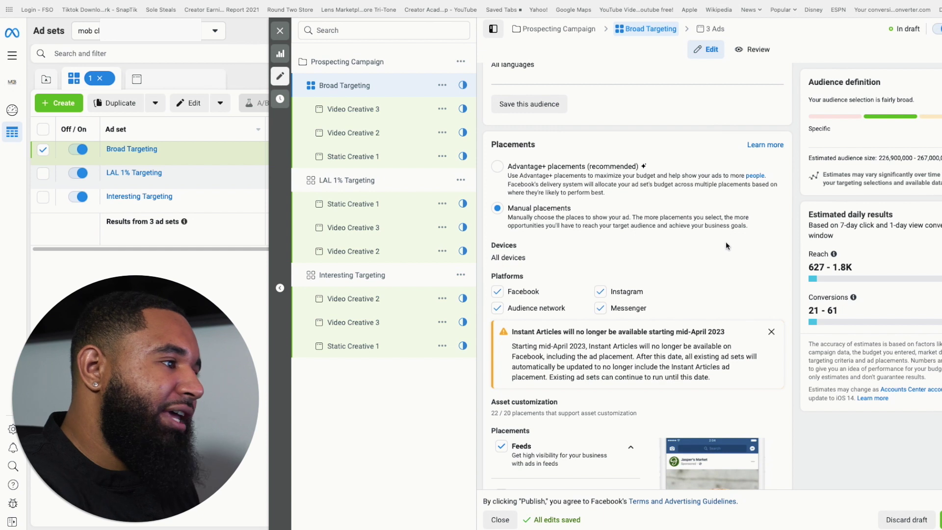
scroll(723, 249, down, 1)
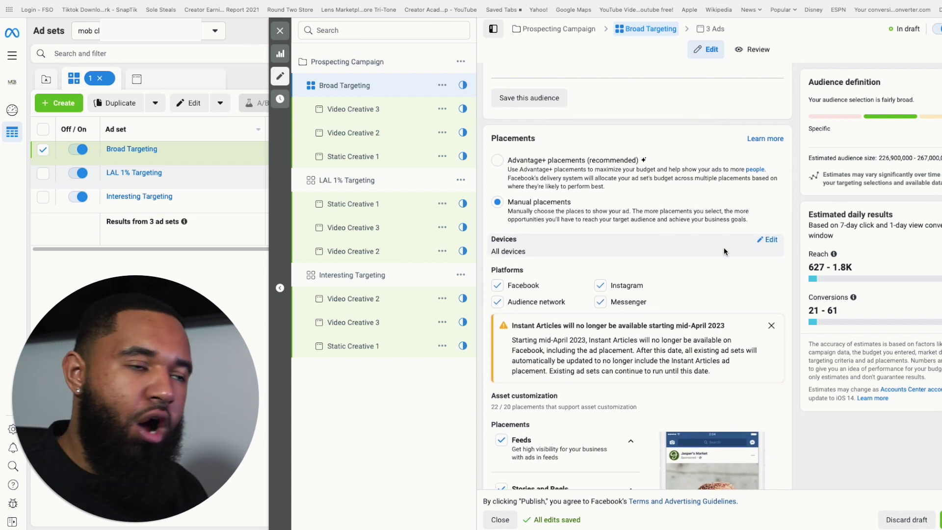
scroll(722, 249, down, 1)
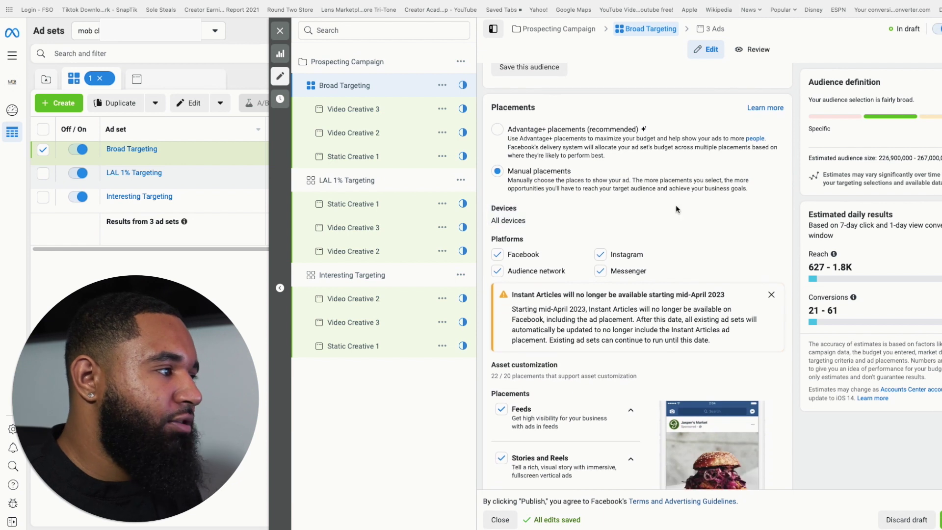
scroll(759, 210, down, 5)
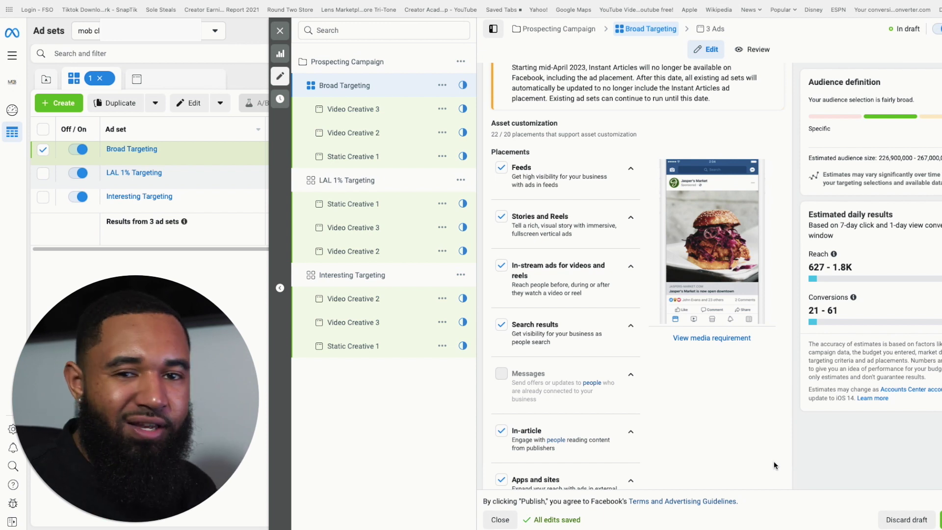
scroll(766, 366, up, 10)
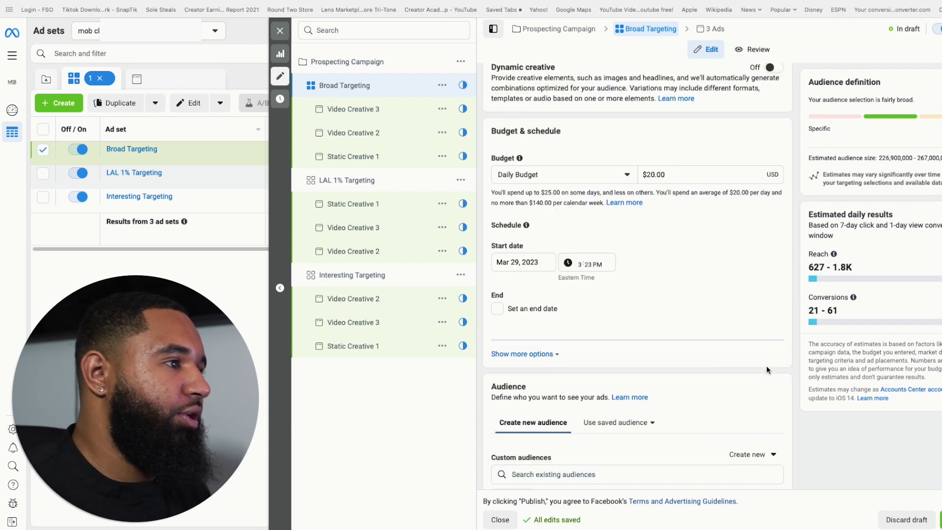
- Review the LAL 1% Targeting audience and Create new options, then switch to Interesting Targeting
click(400, 184)
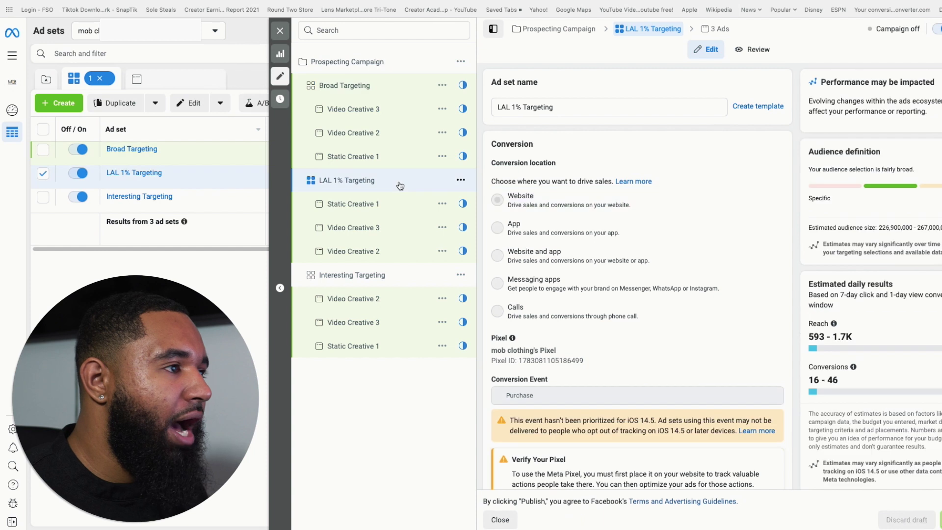
scroll(737, 284, down, 2)
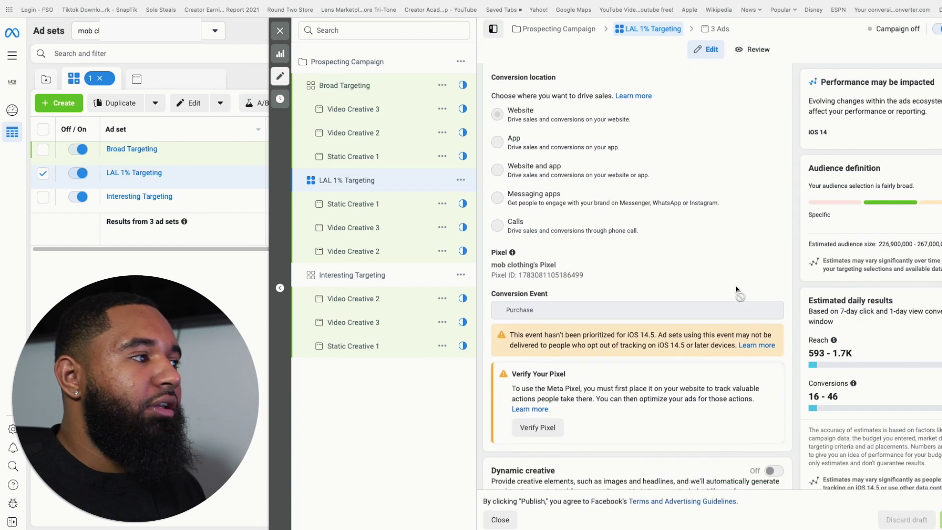
scroll(730, 422, up, 2)
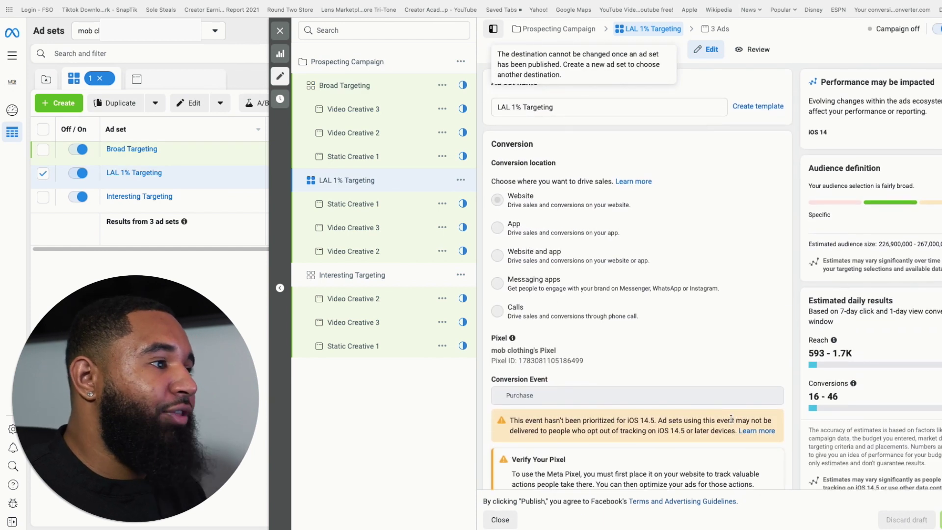
scroll(731, 418, down, 15)
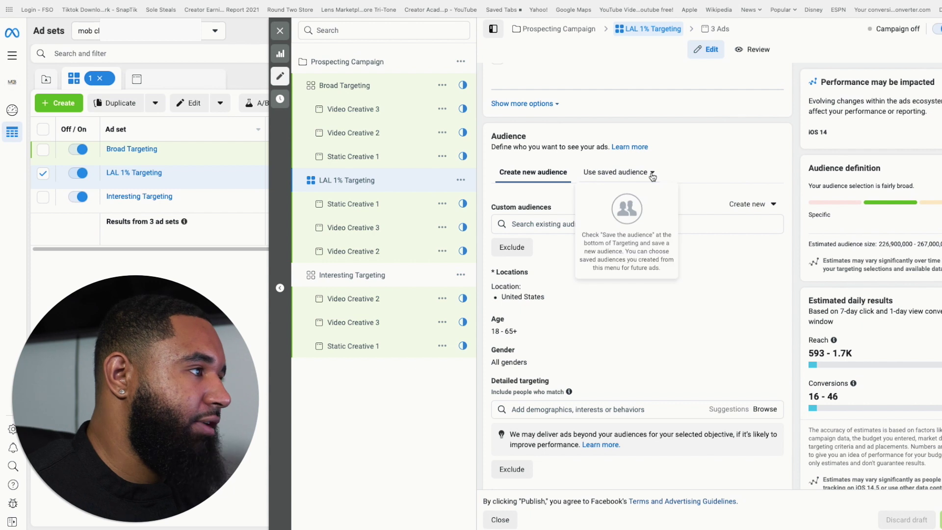
click(770, 205)
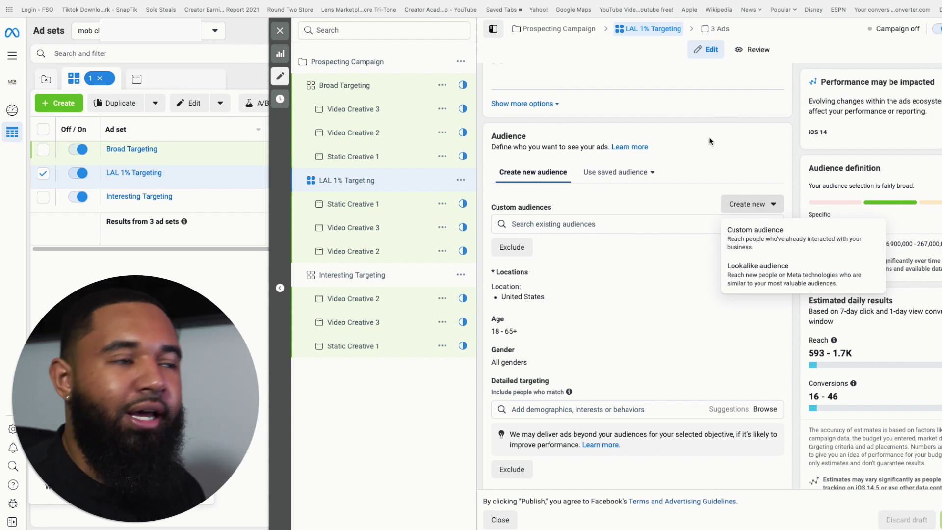
click(734, 161)
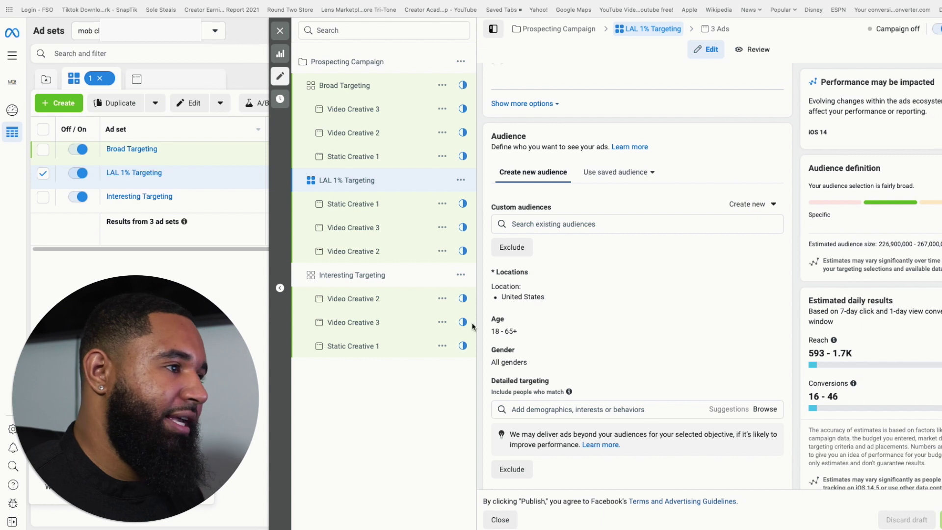
click(419, 277)
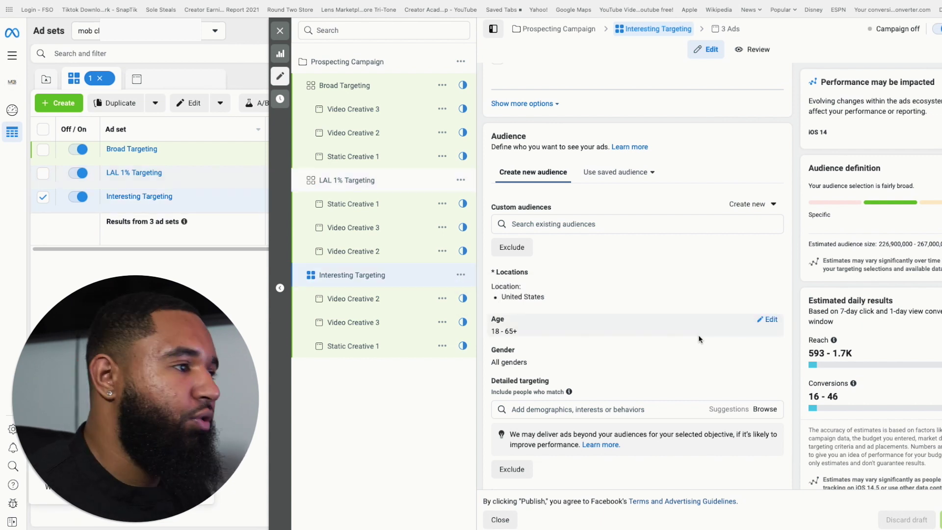
scroll(700, 284, down, 3)
click(575, 231)
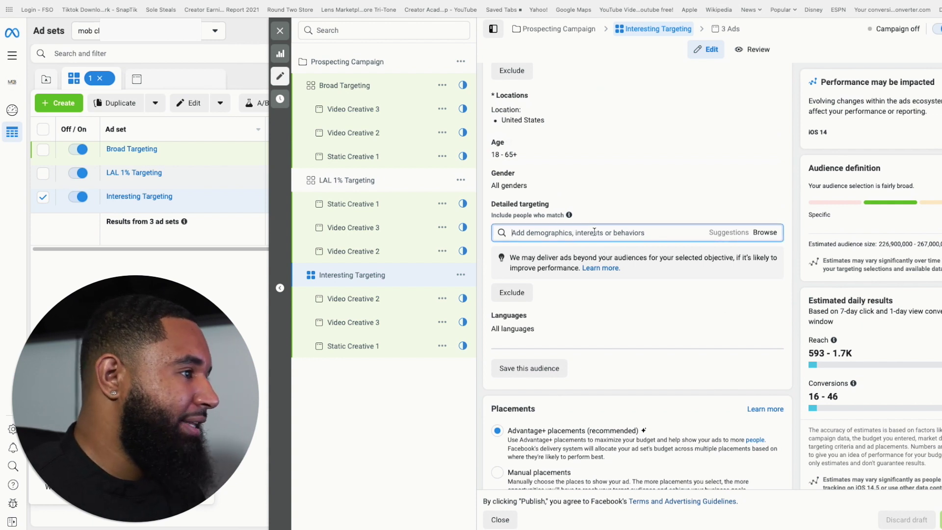
text(sports)
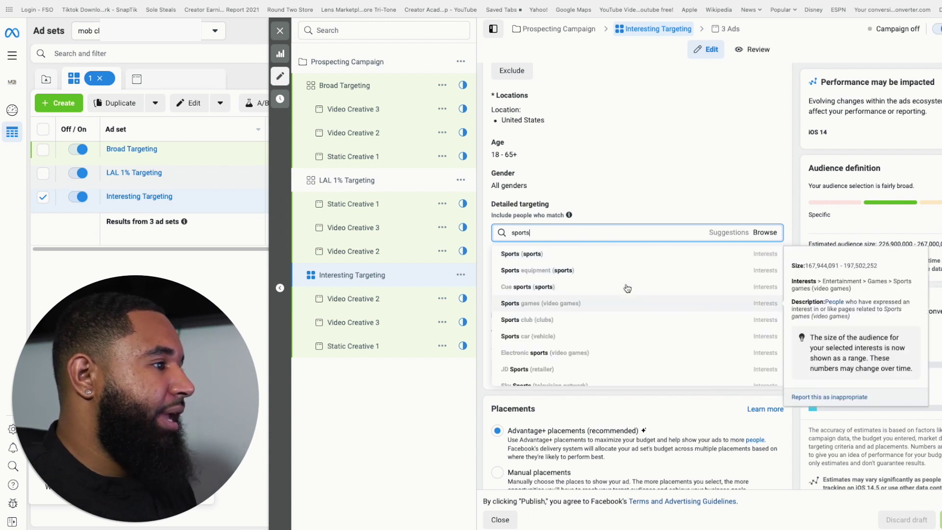
scroll(645, 324, down, 3)
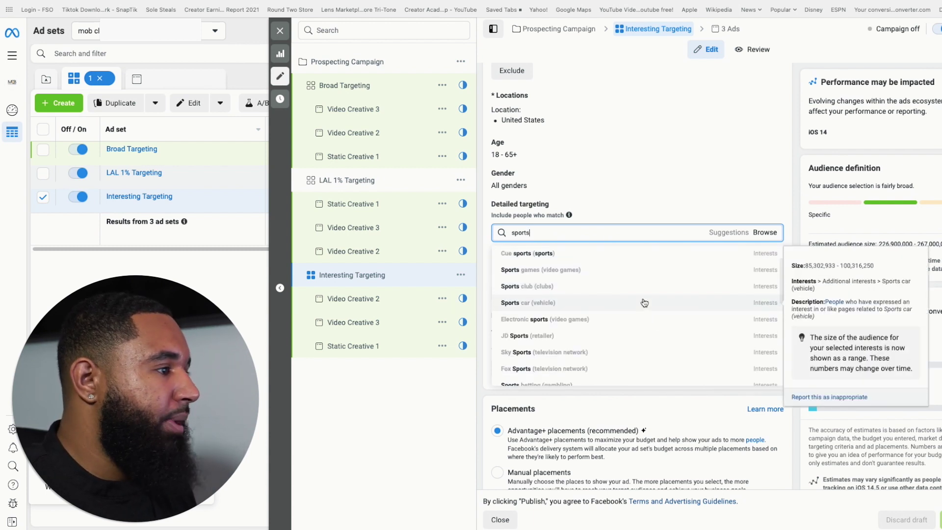
scroll(640, 307, up, 2)
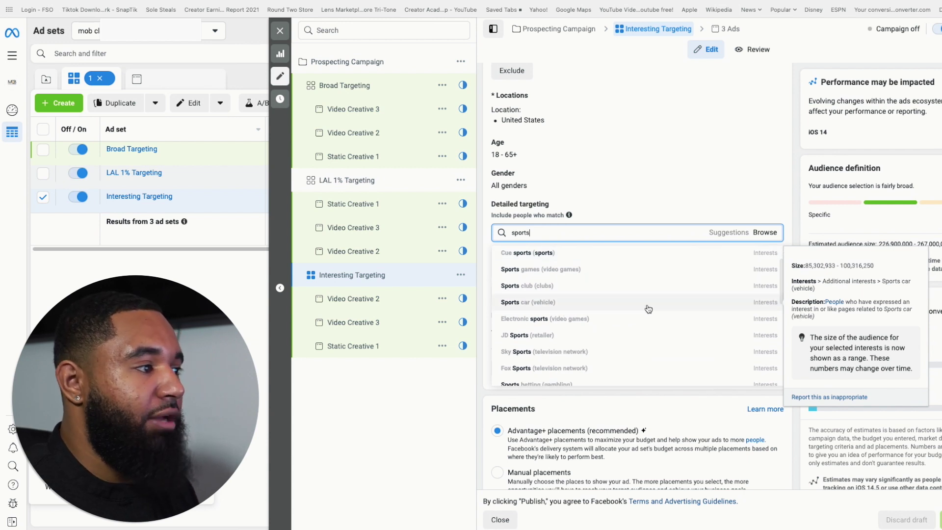
scroll(646, 304, up, 1)
scroll(646, 302, up, 1)
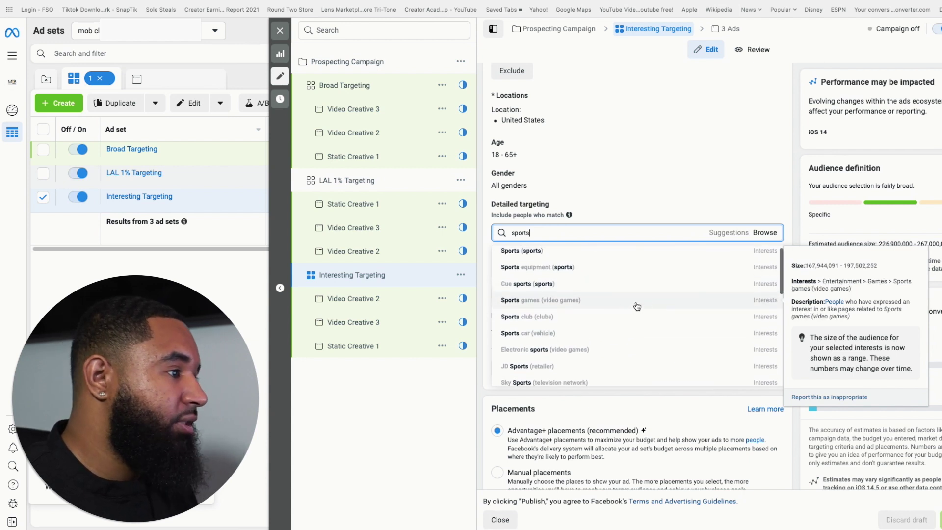
scroll(602, 330, down, 4)
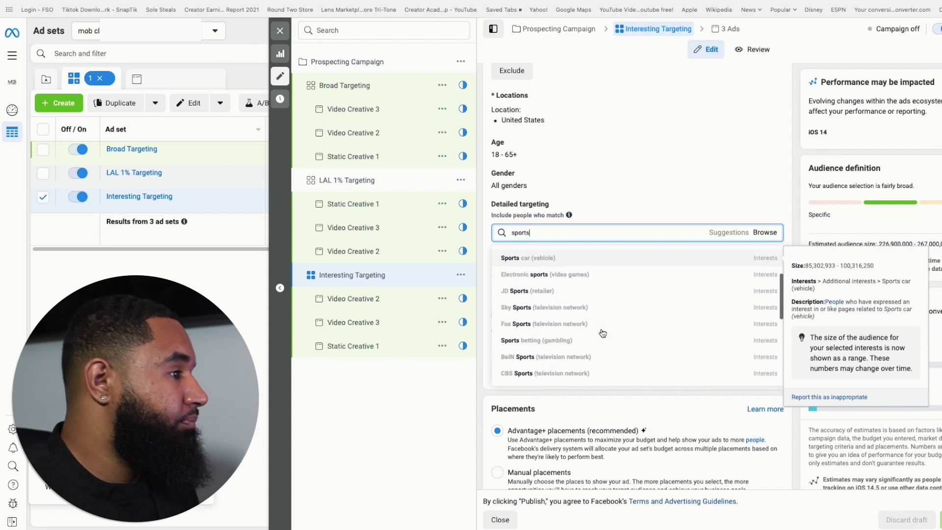
double_click(576, 233)
key(BackSpace)
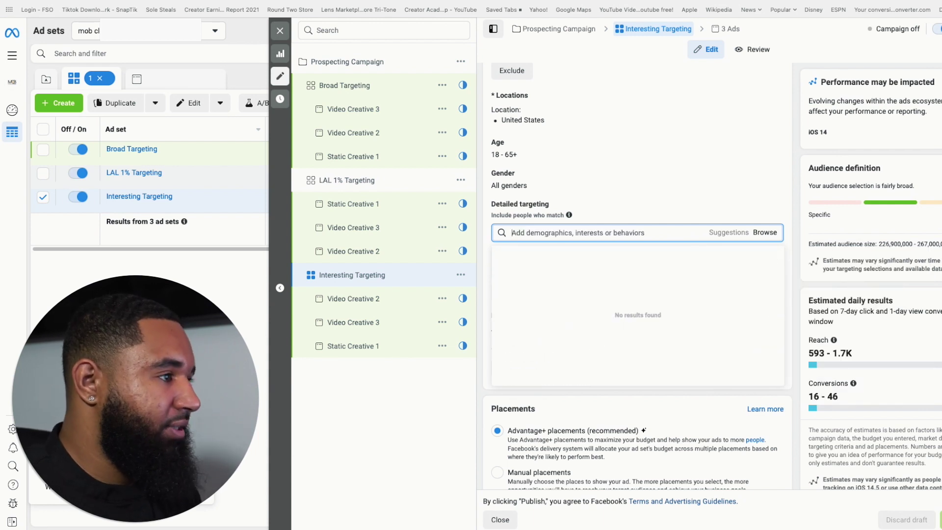
text(football)
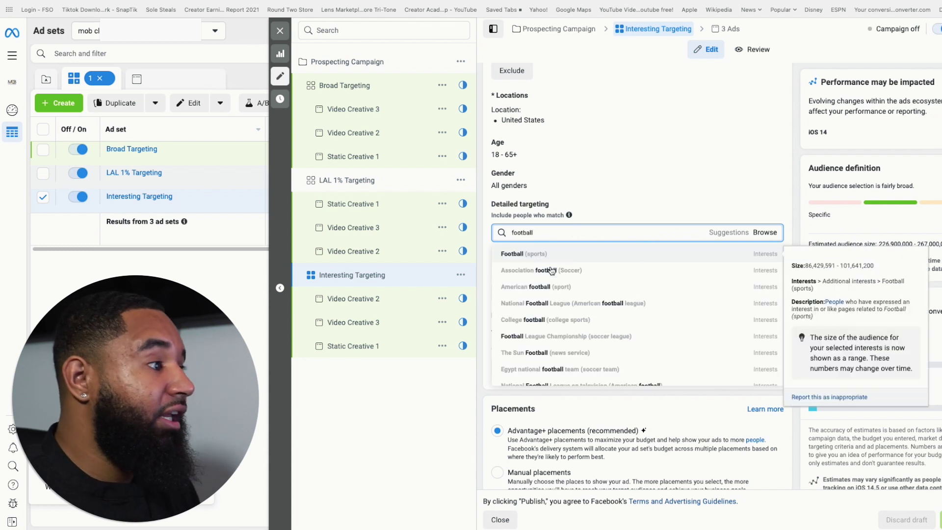
scroll(623, 353, down, 5)
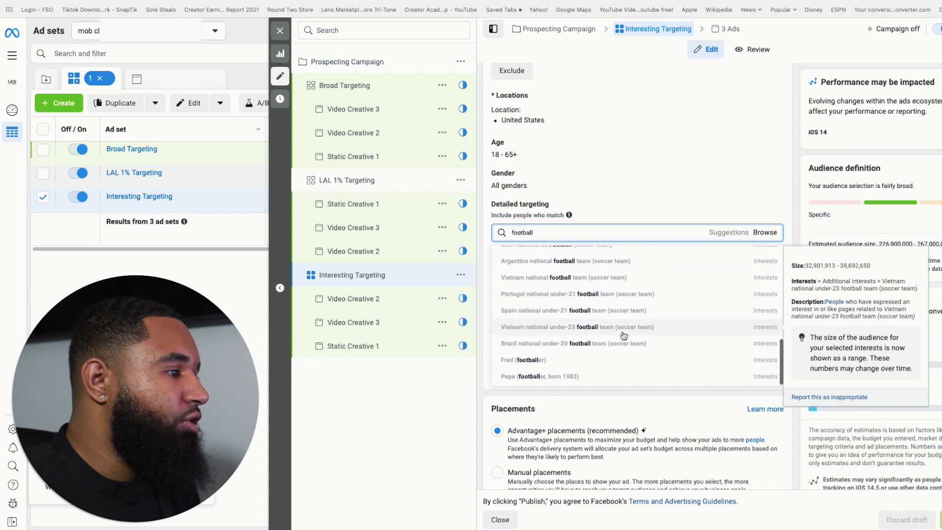
scroll(603, 299, up, 5)
double_click(576, 230)
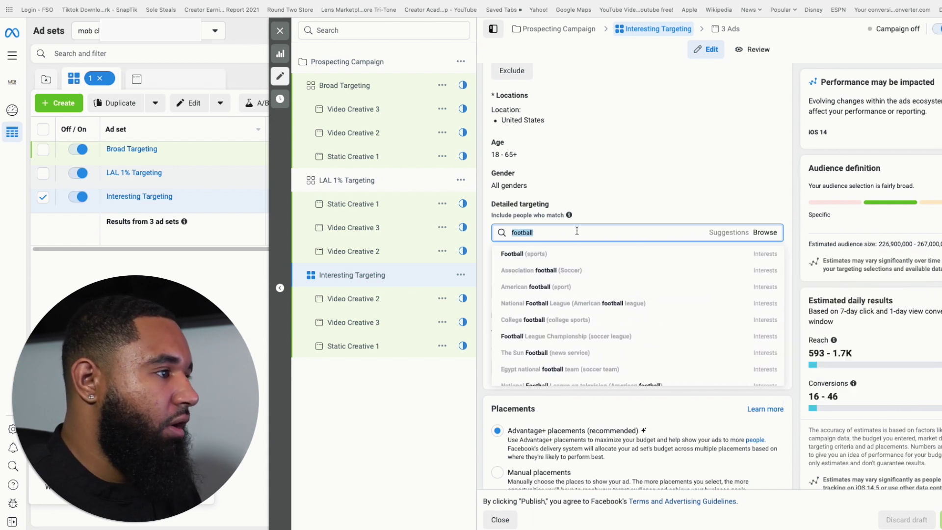
key(BackSpace)
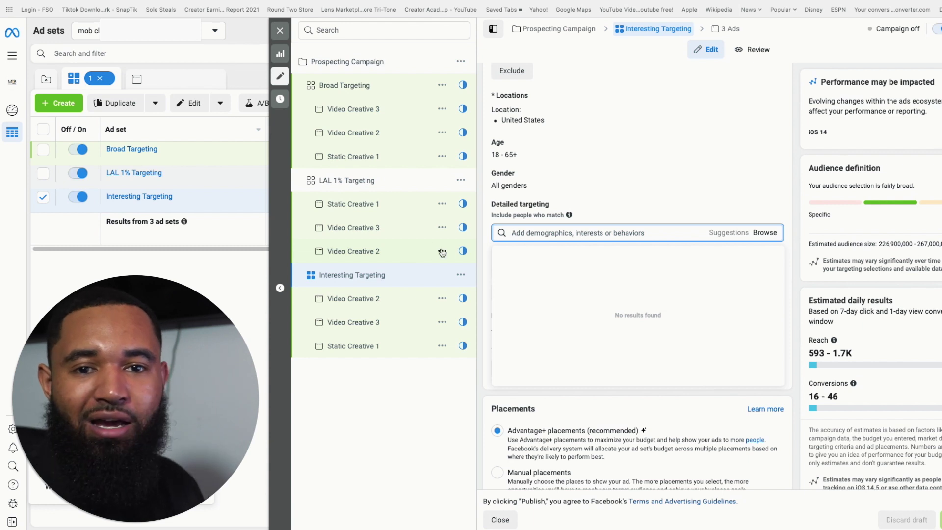
scroll(622, 172, down, 2)
- Open the Video Creative 2 ad under the Interesting Targeting ad set
click(401, 299)
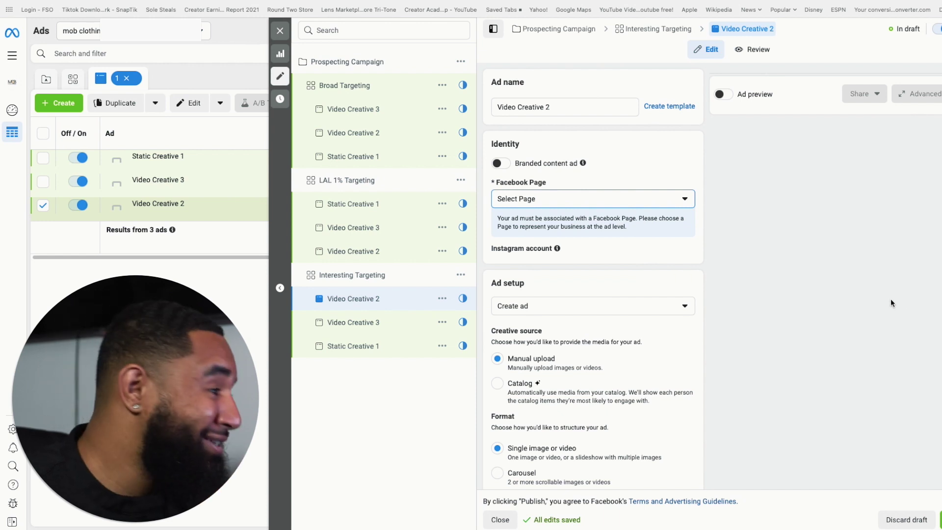
- Under Ad creative, choose Add media → Add image for Video Creative 2
scroll(891, 298, down, 1)
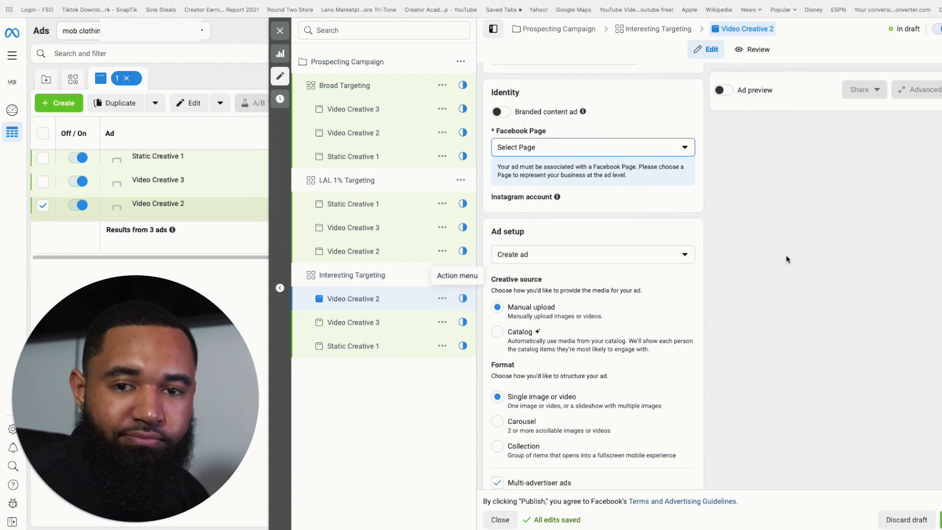
scroll(786, 254, up, 1)
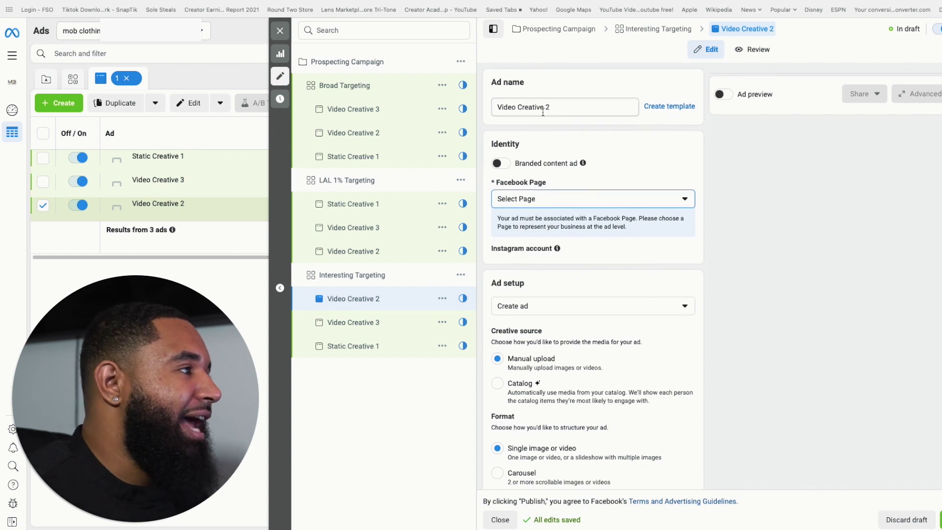
scroll(590, 183, down, 1)
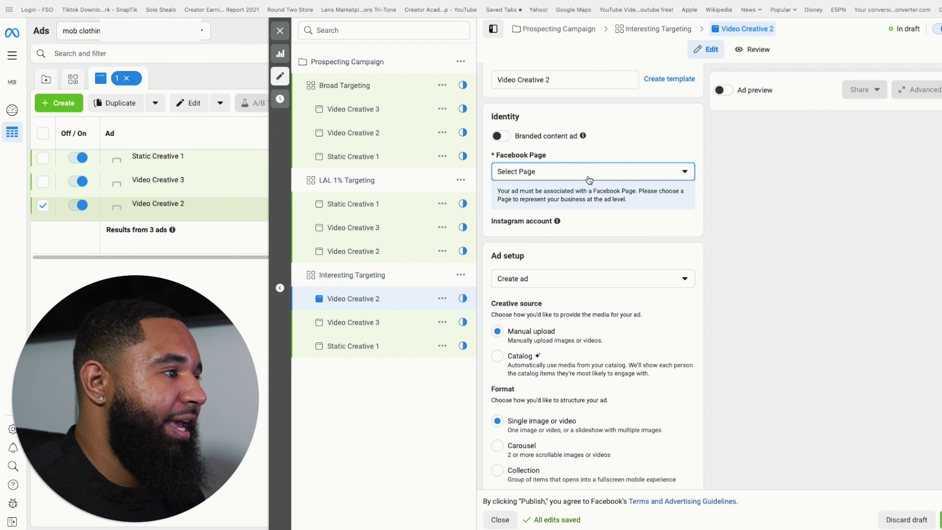
scroll(642, 292, down, 2)
scroll(641, 292, down, 1)
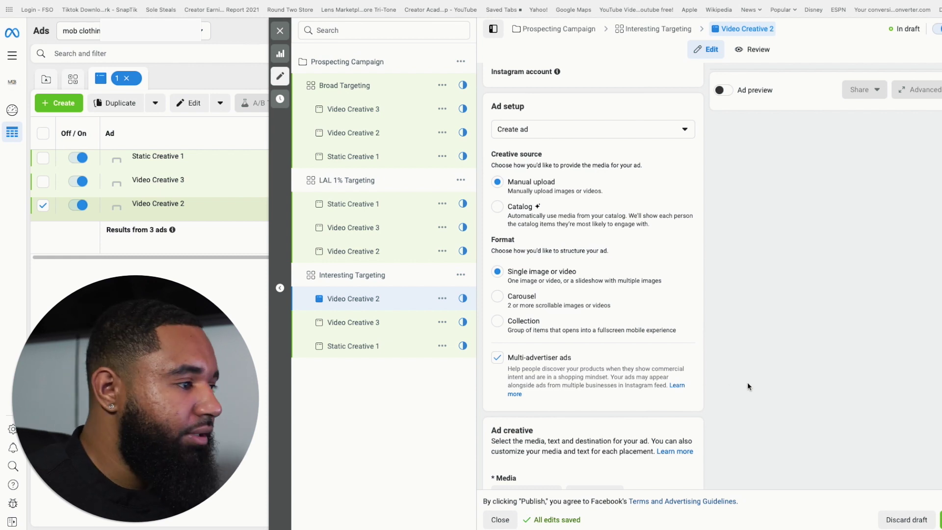
scroll(769, 322, down, 6)
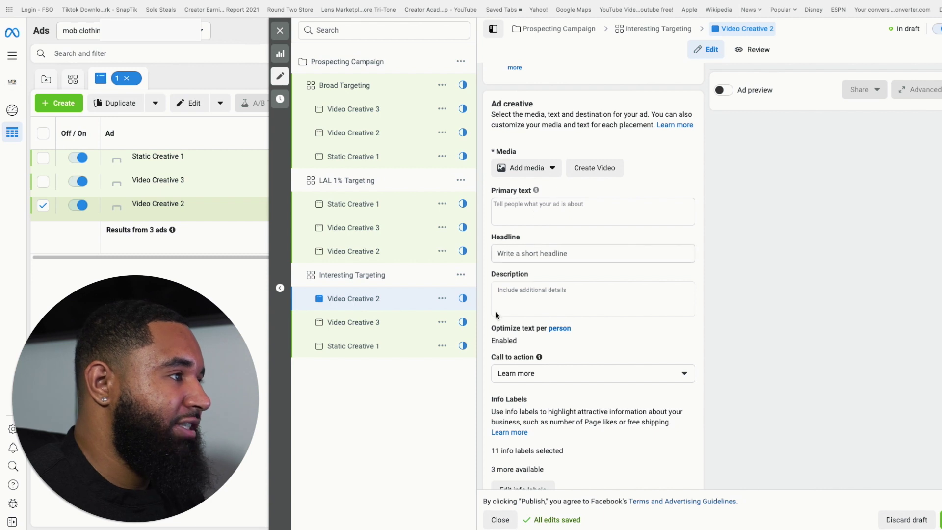
scroll(665, 273, down, 1)
scroll(665, 271, up, 2)
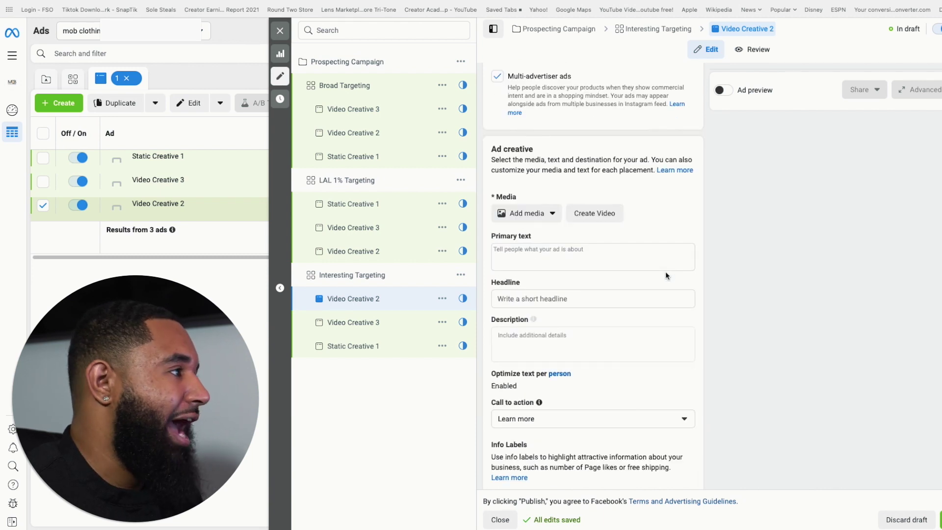
click(551, 218)
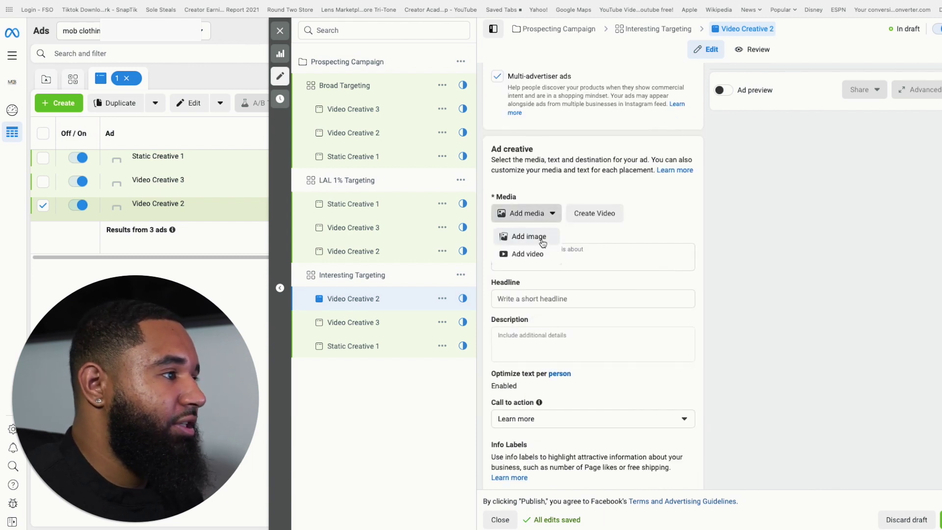
click(541, 238)
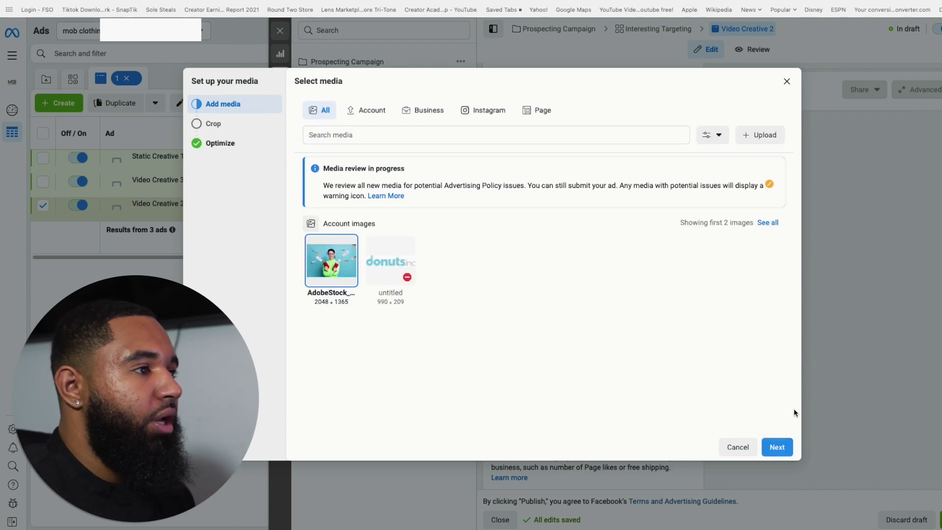
- Use the stock photo with 1:1 feeds, 9:16 stories and 1.91:1 right column crops
click(777, 448)
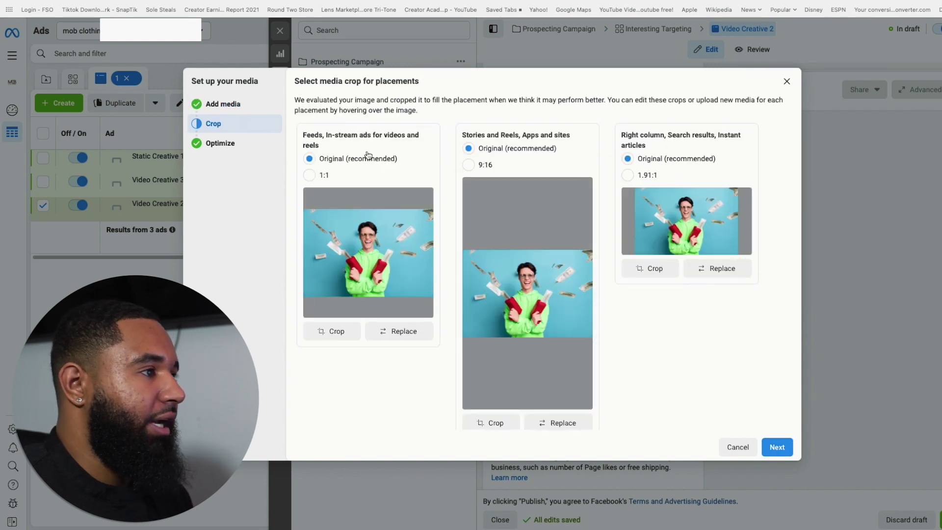
click(309, 175)
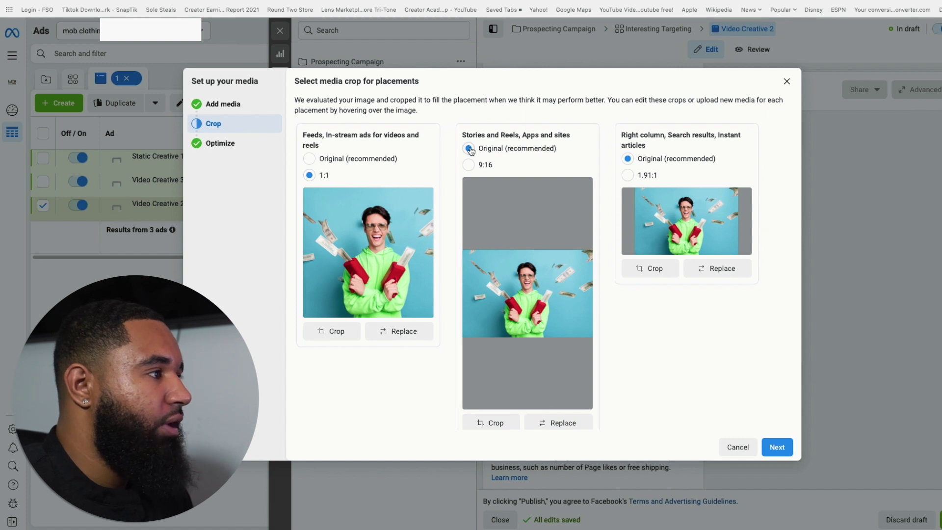
click(468, 165)
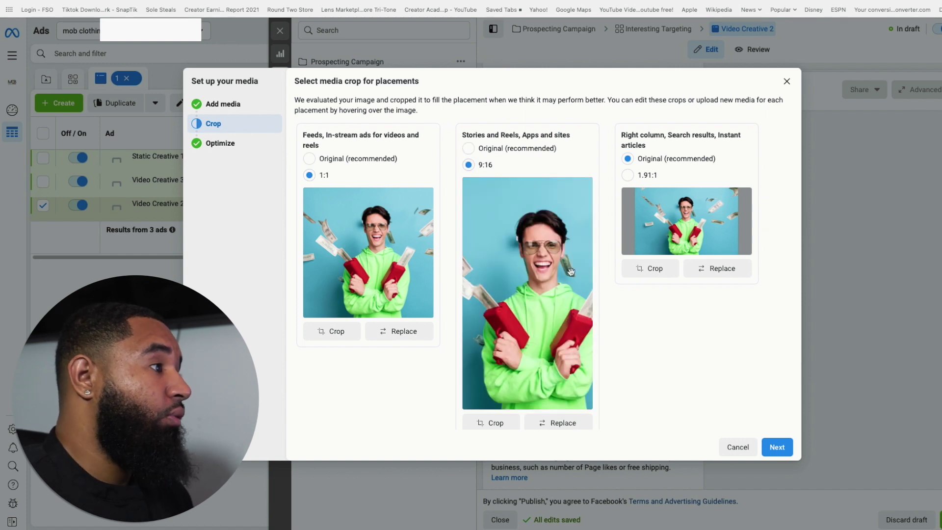
click(627, 175)
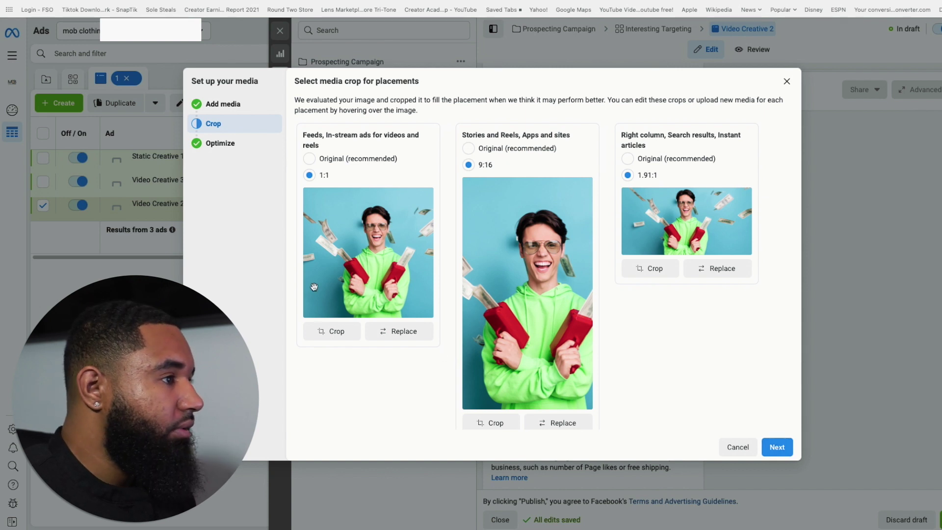
click(777, 448)
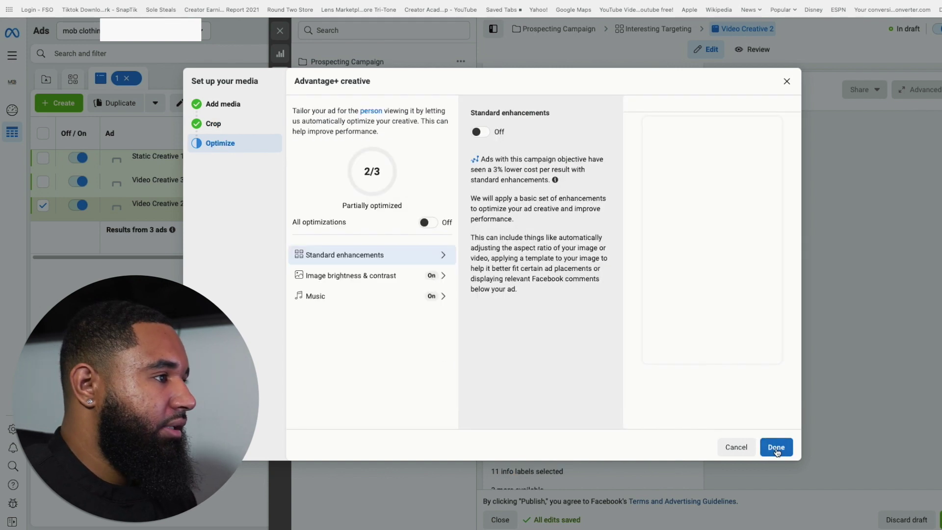
click(776, 447)
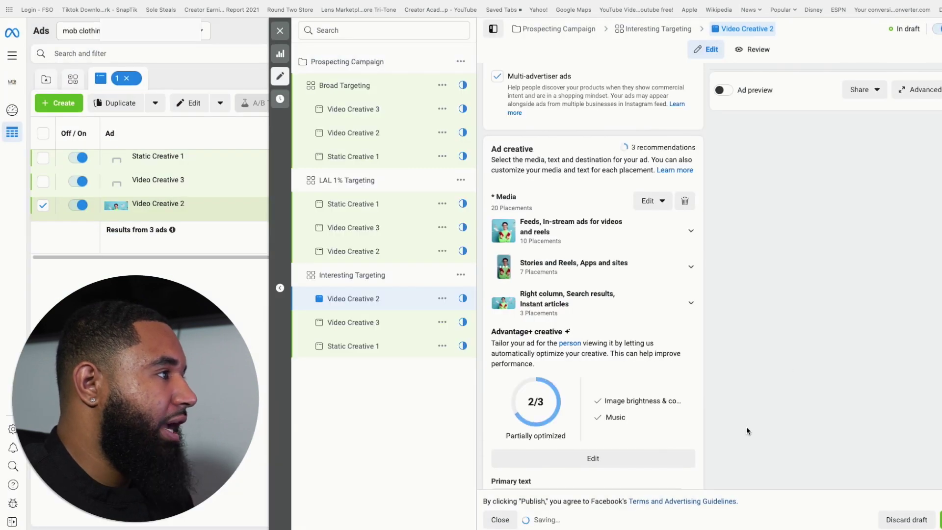
- Turn on the Ad preview for Video Creative 2
scroll(805, 323, down, 4)
scroll(849, 318, down, 3)
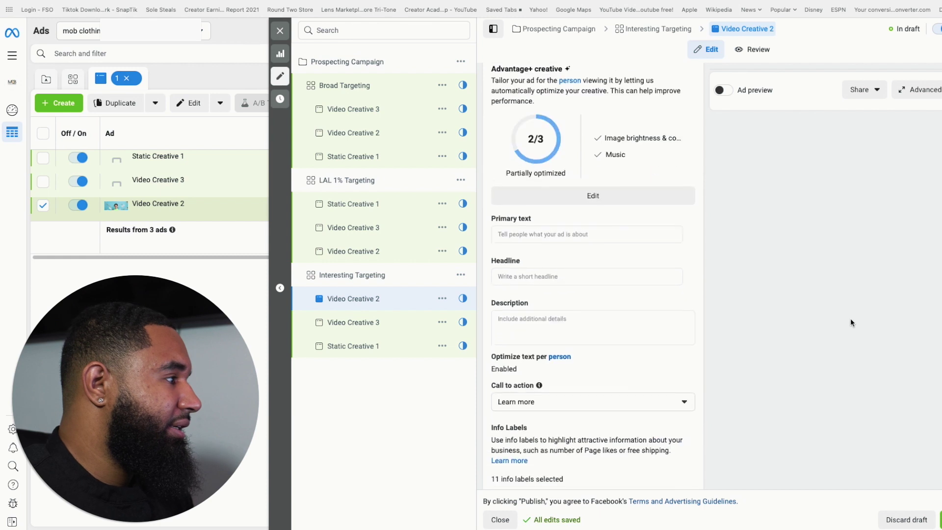
scroll(850, 317, up, 3)
click(725, 92)
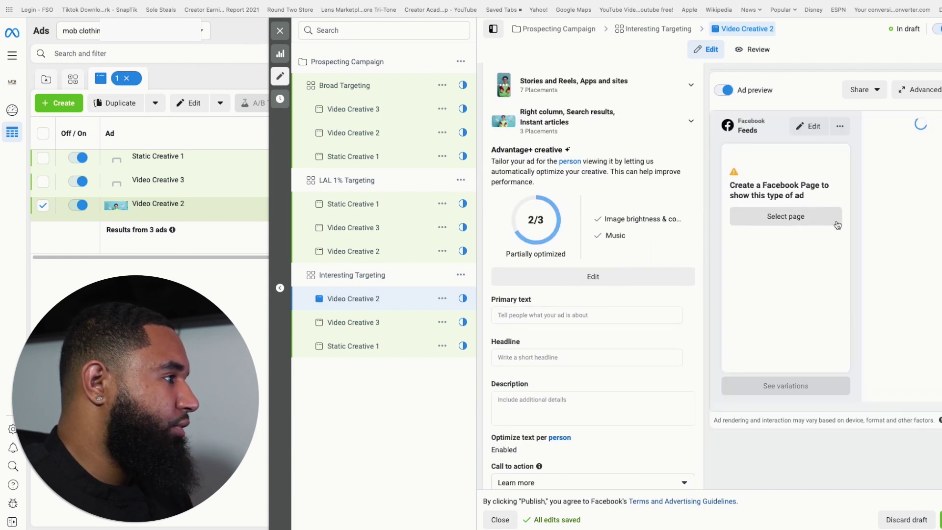
scroll(931, 331, down, 5)
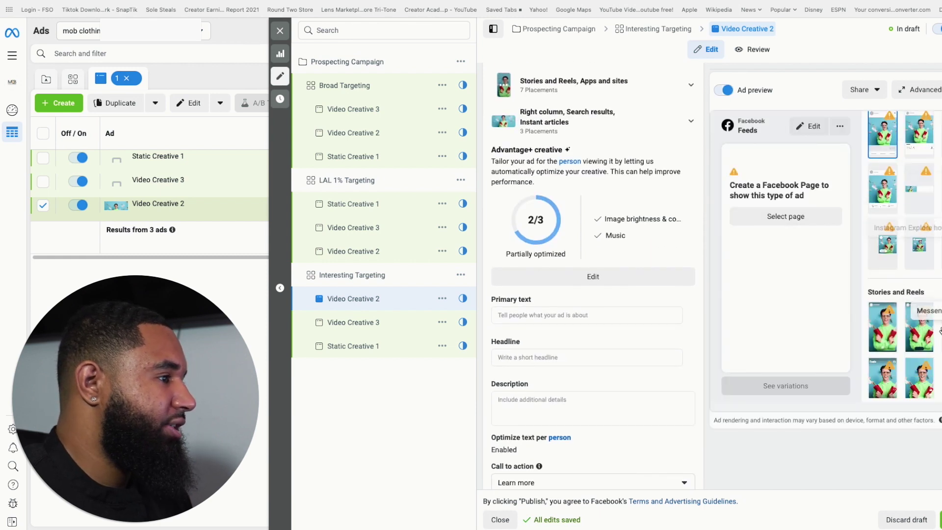
scroll(930, 329, up, 5)
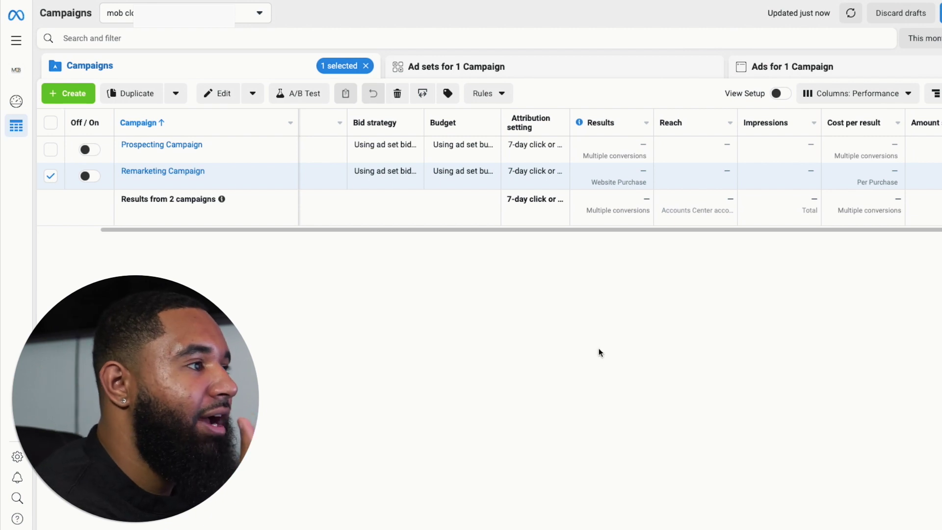
- Edit Remarketing Campaign, review its Sales objective settings, and open the Custom Audience ad set
mouse_move(181, 183)
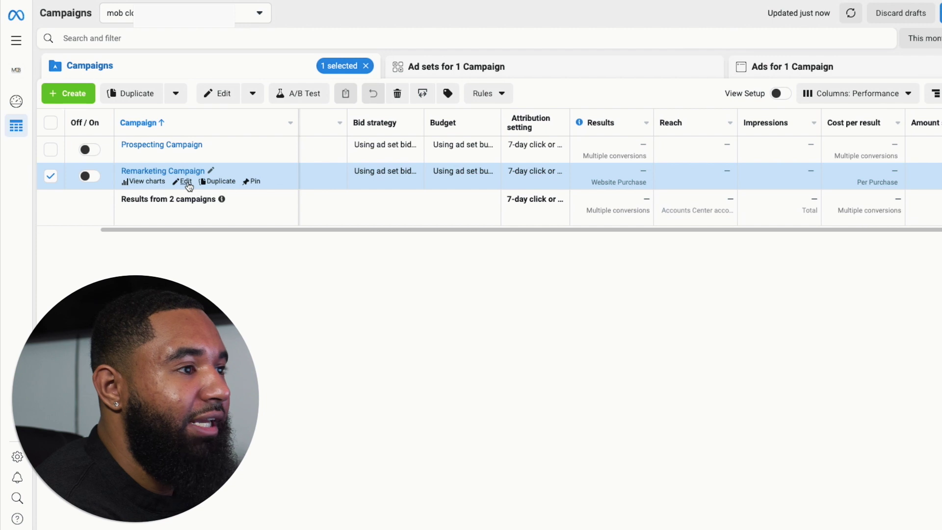
click(188, 184)
mouse_move(516, 155)
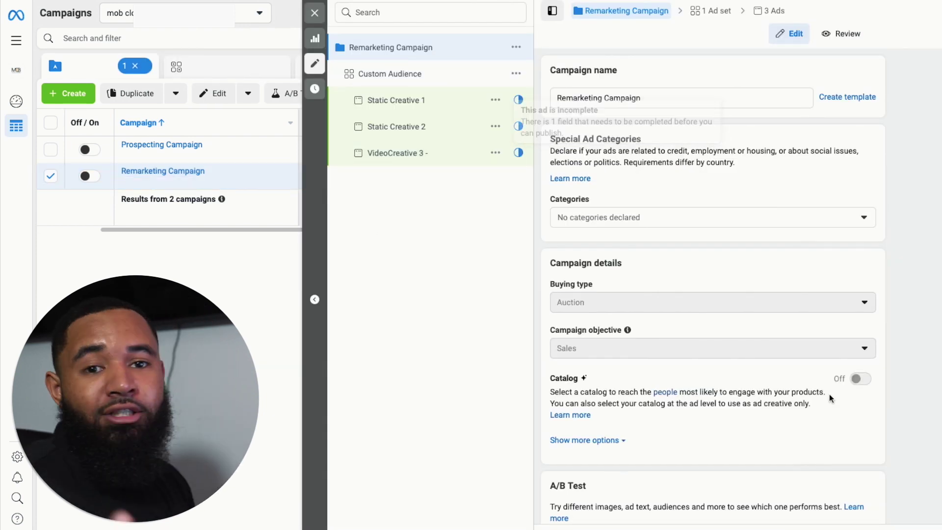
scroll(755, 298, down, 1)
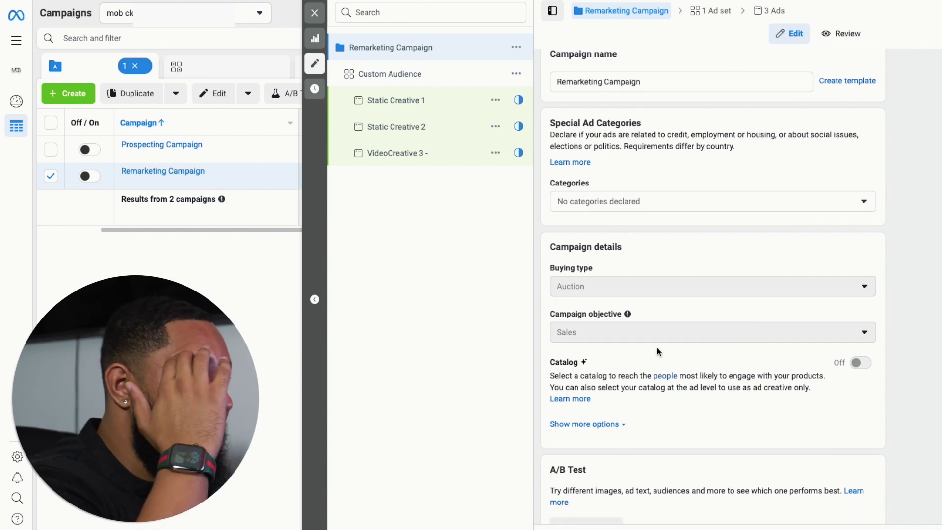
scroll(716, 328, down, 1)
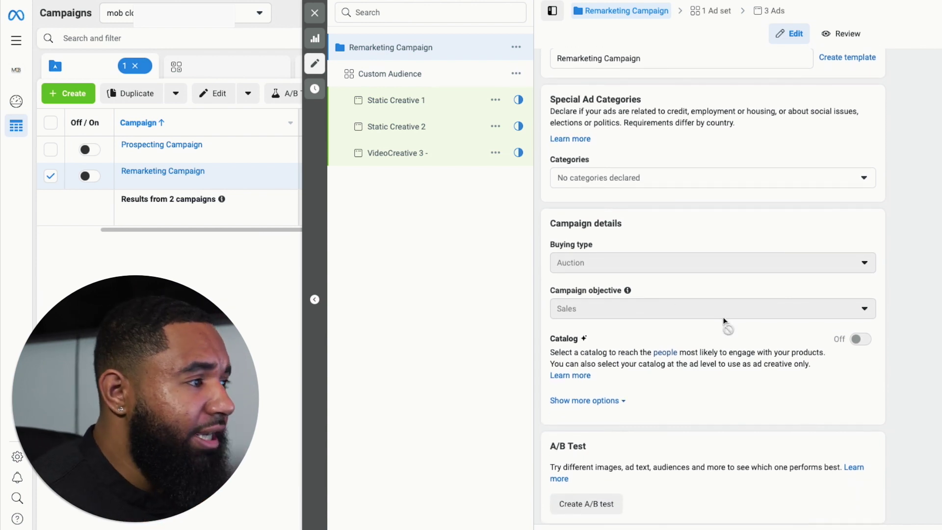
scroll(767, 384, down, 3)
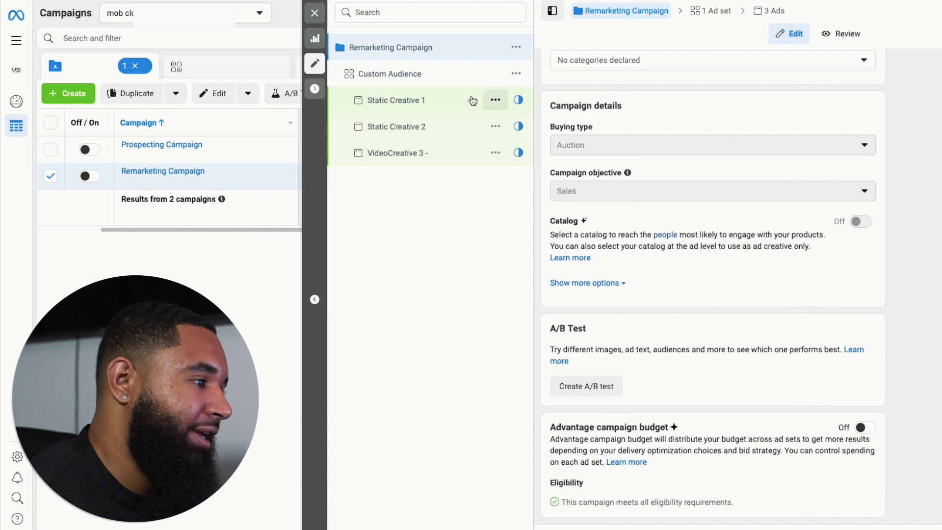
click(451, 80)
- Scroll to the Custom Audience ad set's Audience section and browse existing audiences without choosing
scroll(756, 302, down, 3)
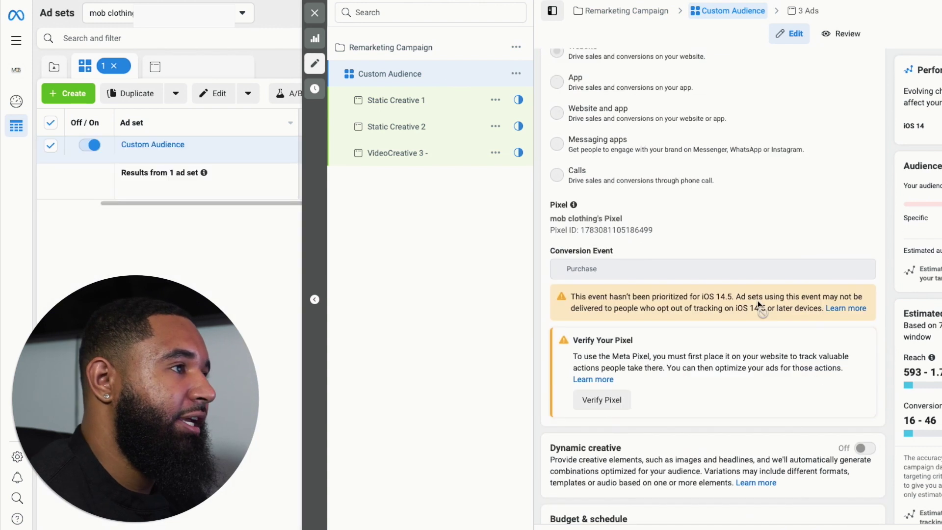
scroll(757, 303, down, 1)
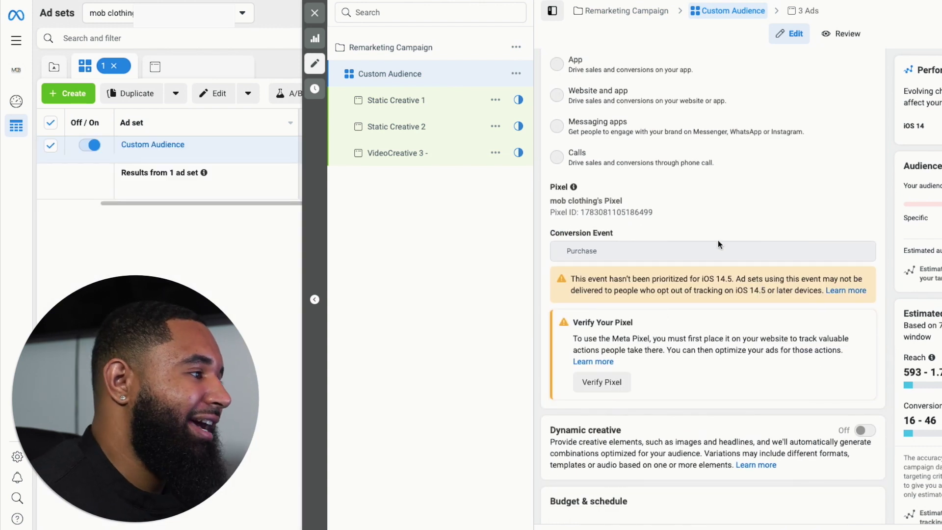
mouse_move(714, 242)
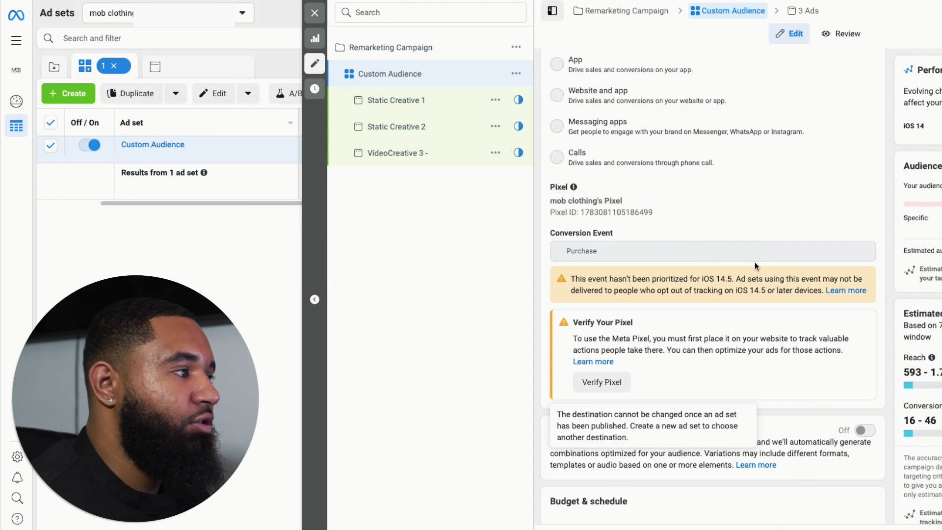
scroll(754, 263, down, 10)
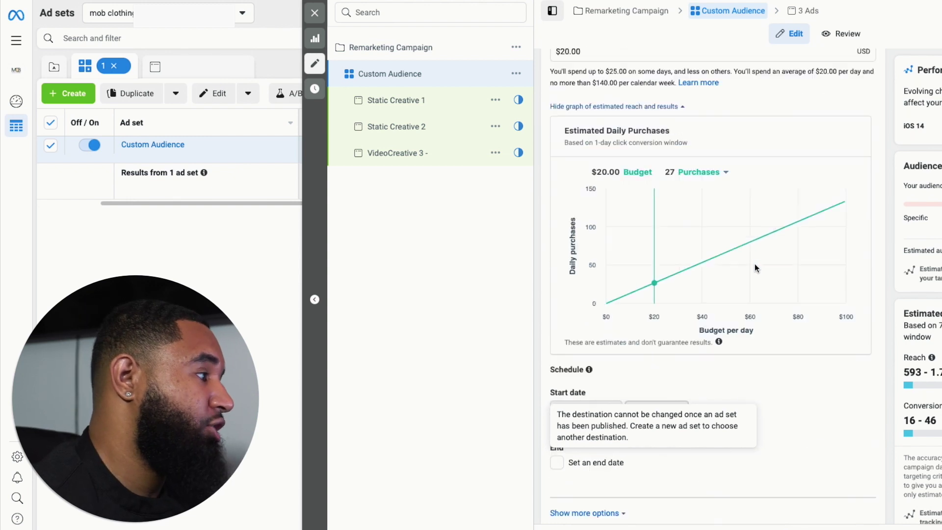
scroll(755, 264, up, 2)
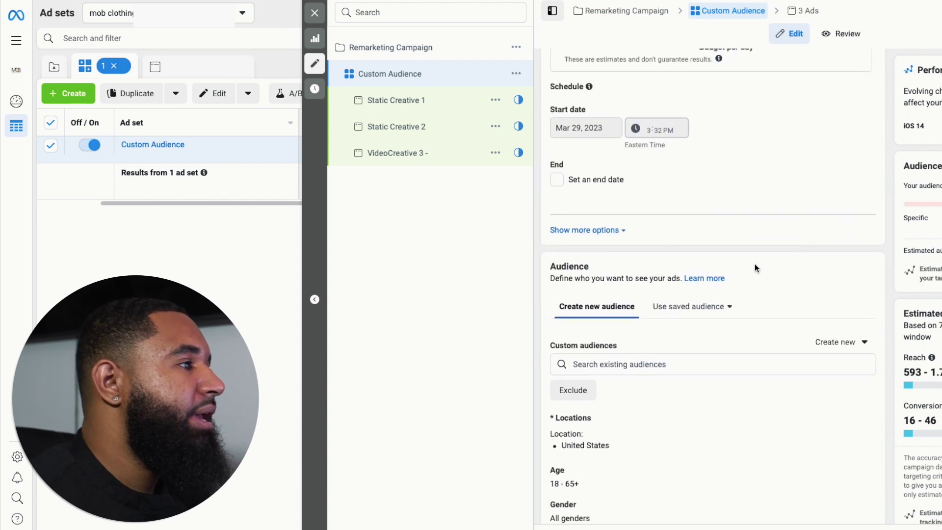
scroll(754, 263, down, 6)
scroll(754, 263, up, 5)
scroll(754, 263, down, 1)
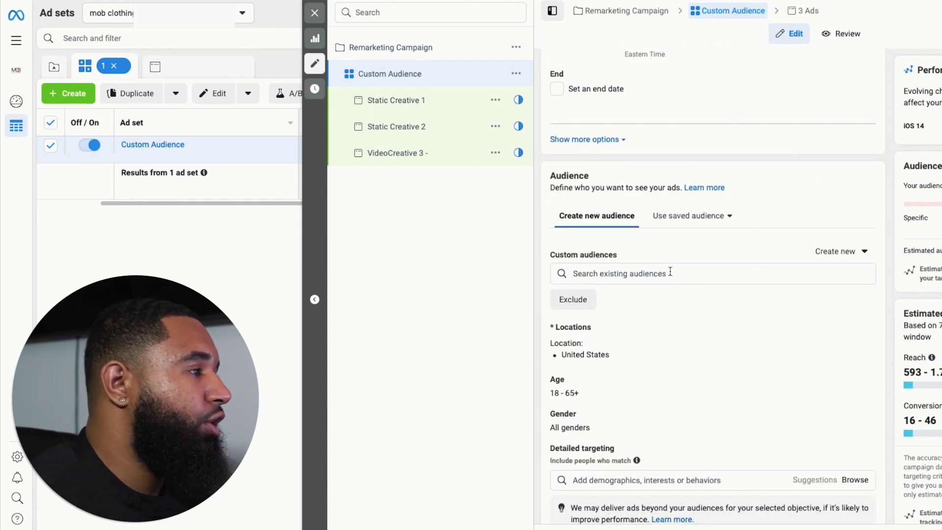
click(670, 270)
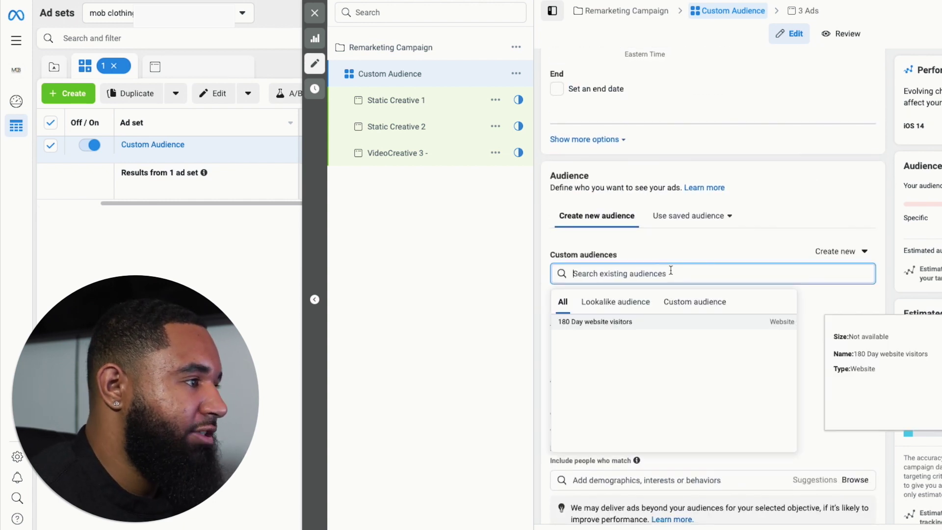
click(795, 196)
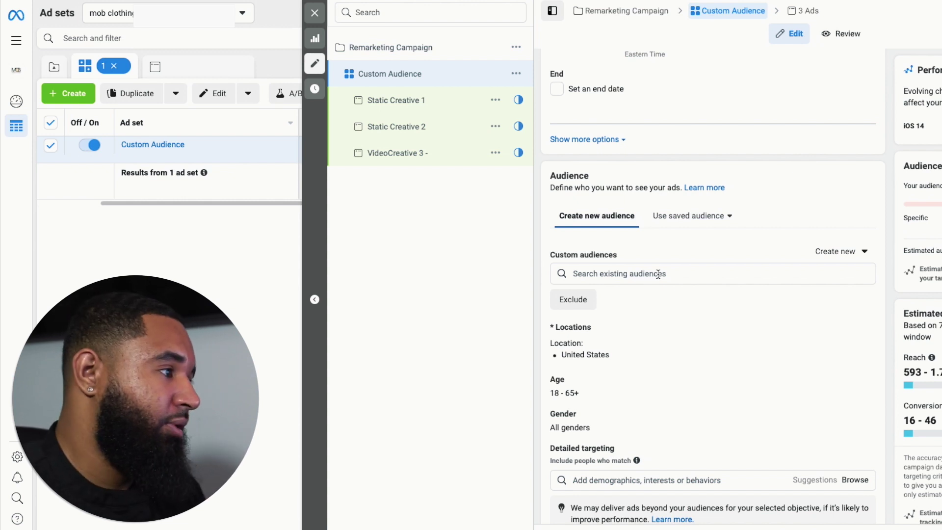
- Check the Create new audience options and existing audiences again, leaving none selected
click(621, 270)
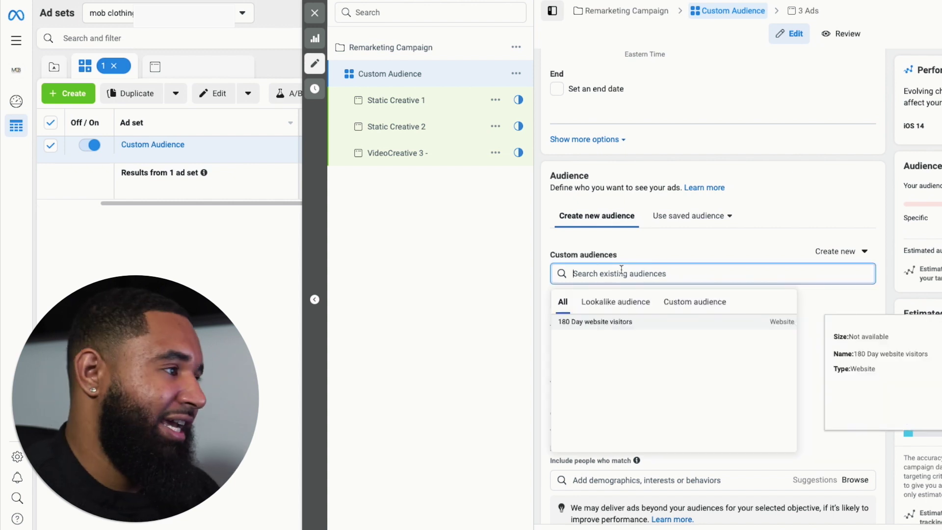
click(708, 237)
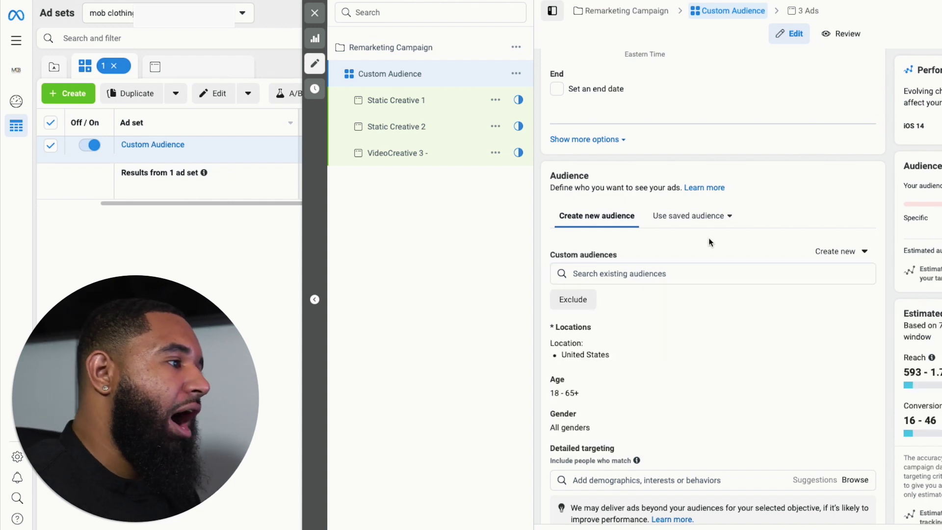
click(833, 252)
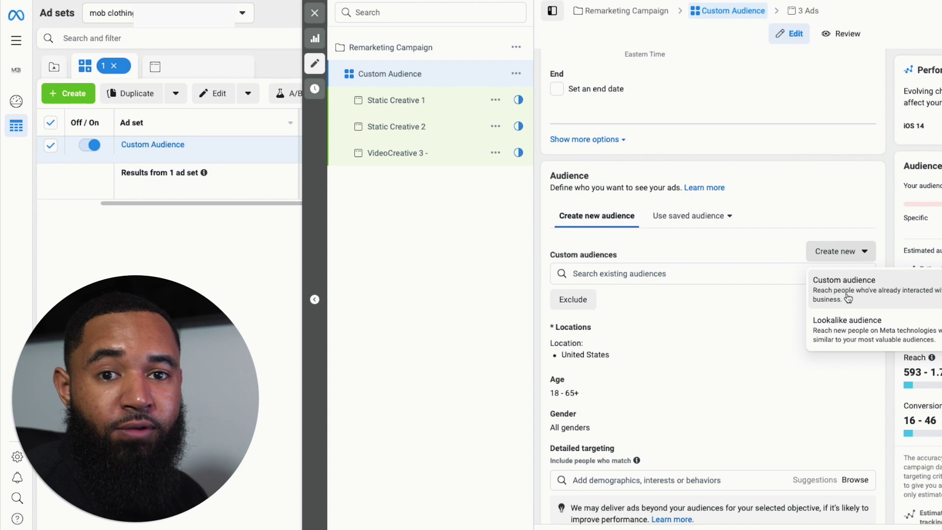
click(681, 275)
click(695, 243)
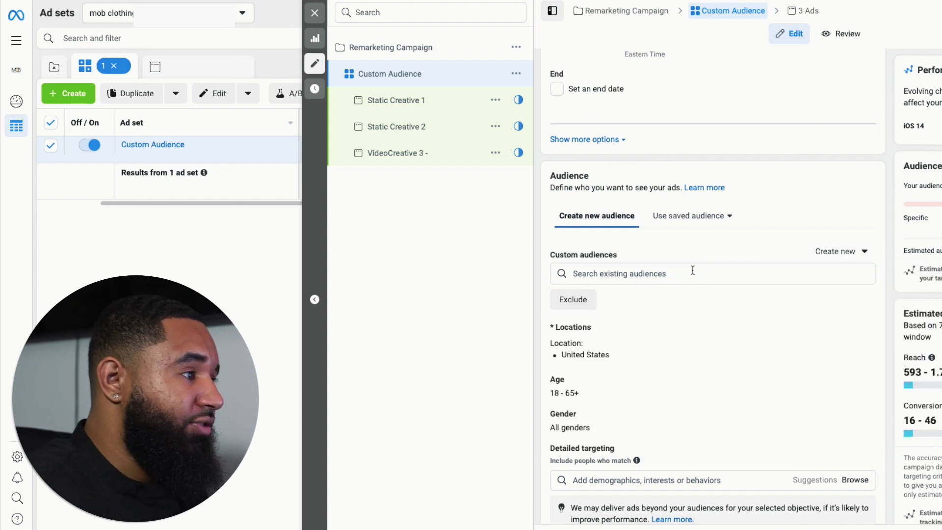
- Review the Custom Audience ad set's audience, placements and optimization, then close the editor
scroll(729, 353, down, 2)
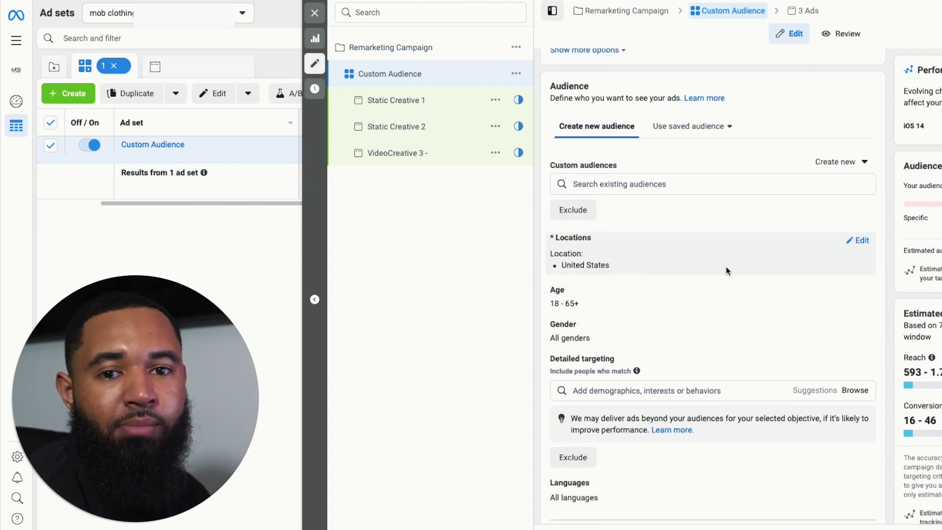
scroll(792, 307, down, 8)
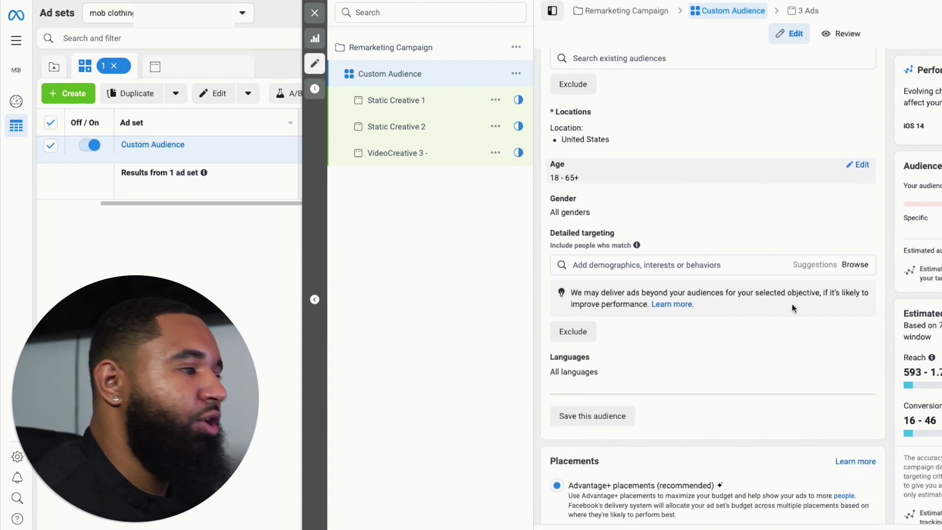
scroll(792, 307, up, 1)
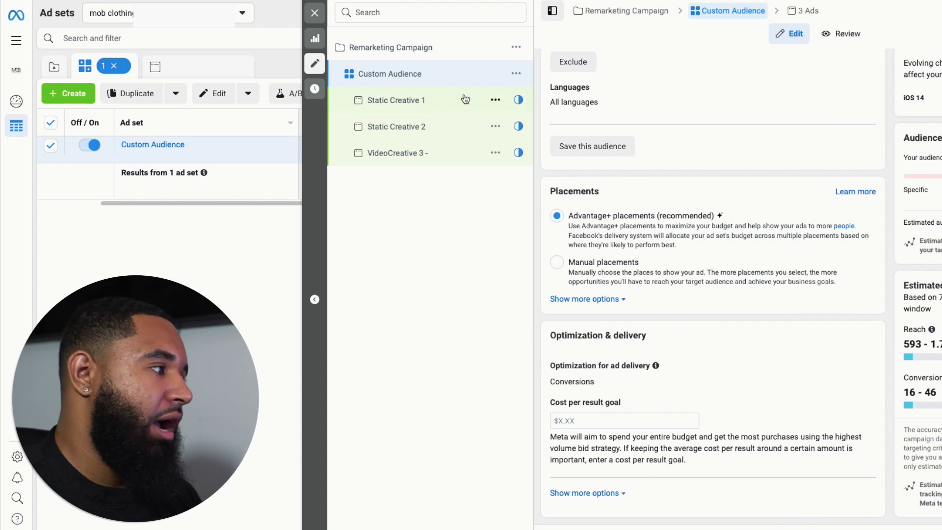
click(315, 13)
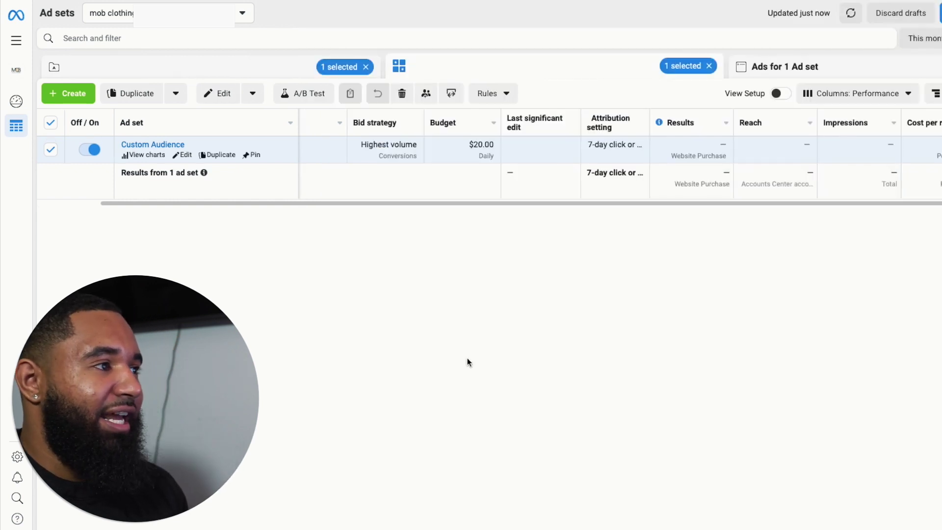
- Return to the Campaigns table listing the Prospecting and Remarketing campaigns
click(277, 79)
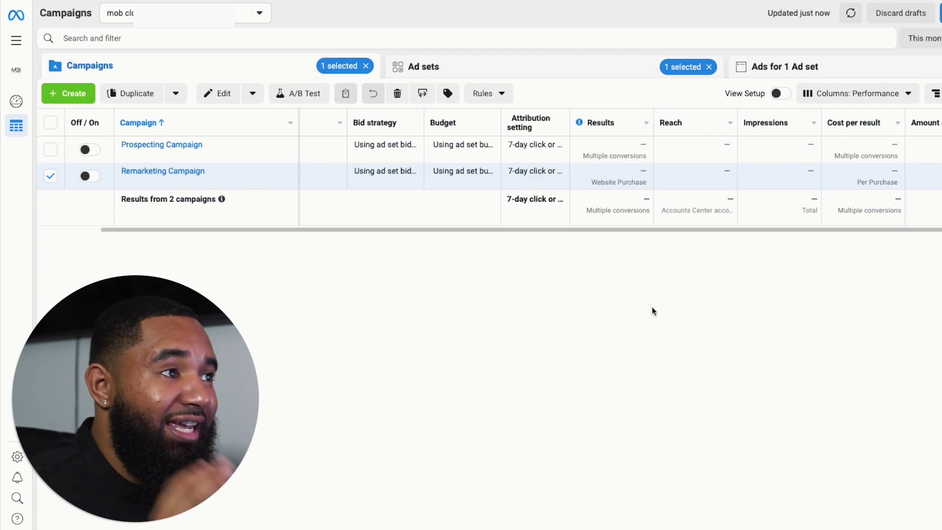